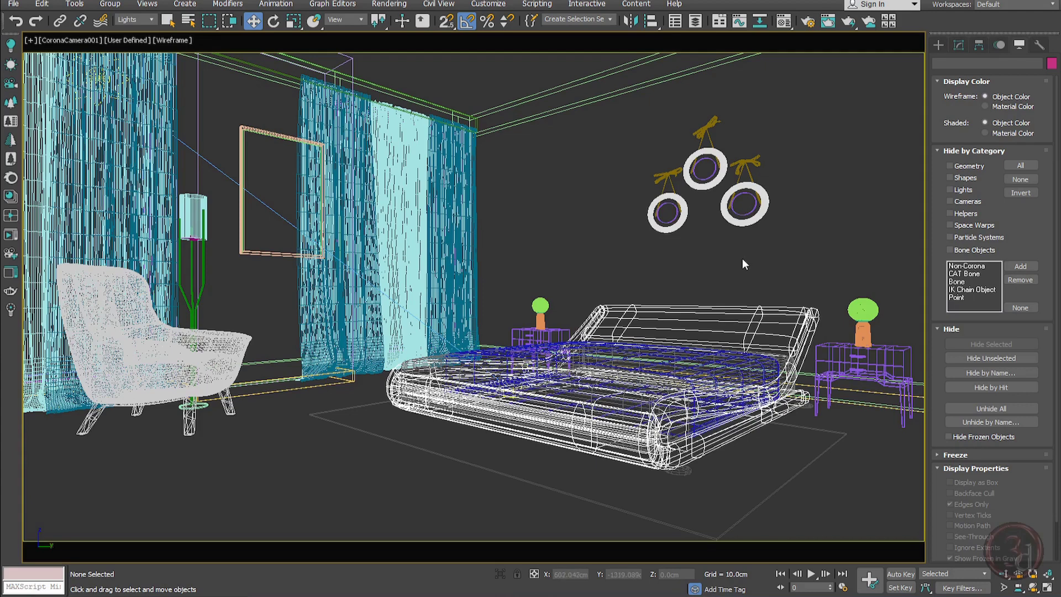
# Switch the bedroom camera view from wireframe to solid default shading
pyautogui.press('F3')
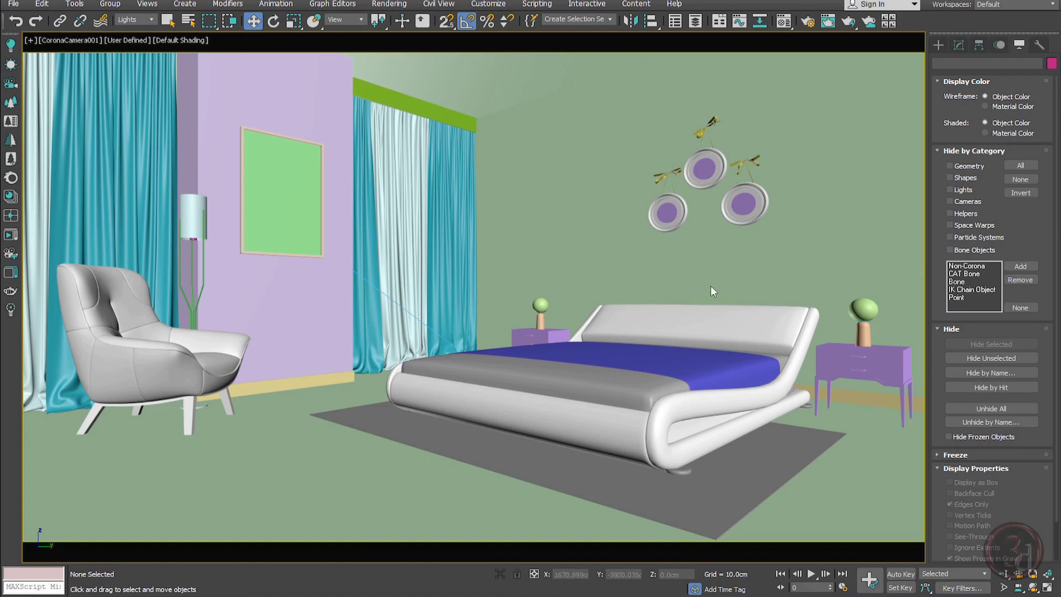
# Start a Corona interactive render and select the sun from the Sun selection set
pyautogui.click(10, 237)
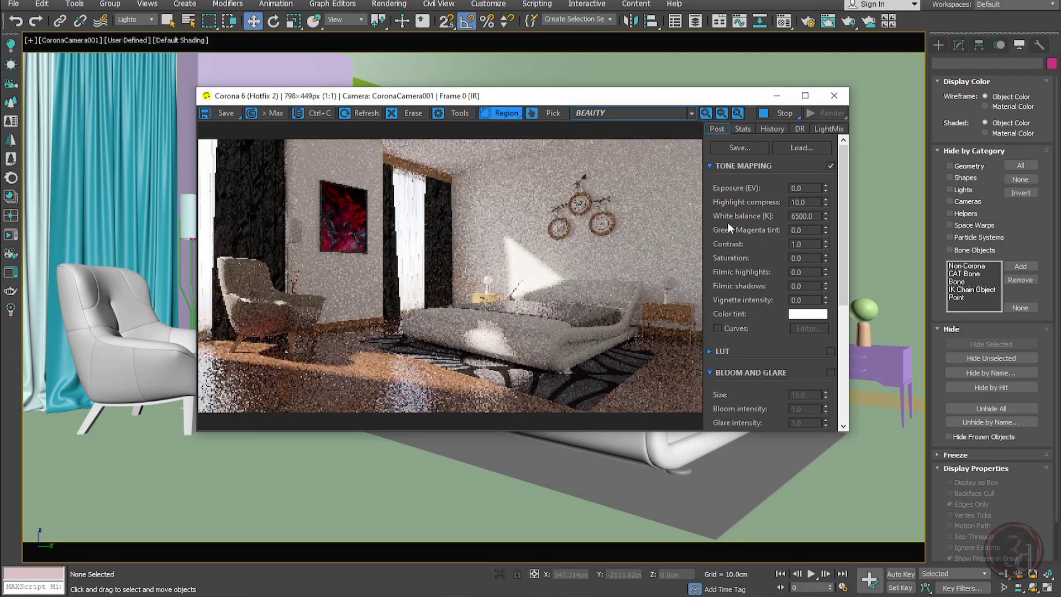
pyautogui.click(615, 18)
pyautogui.click(573, 38)
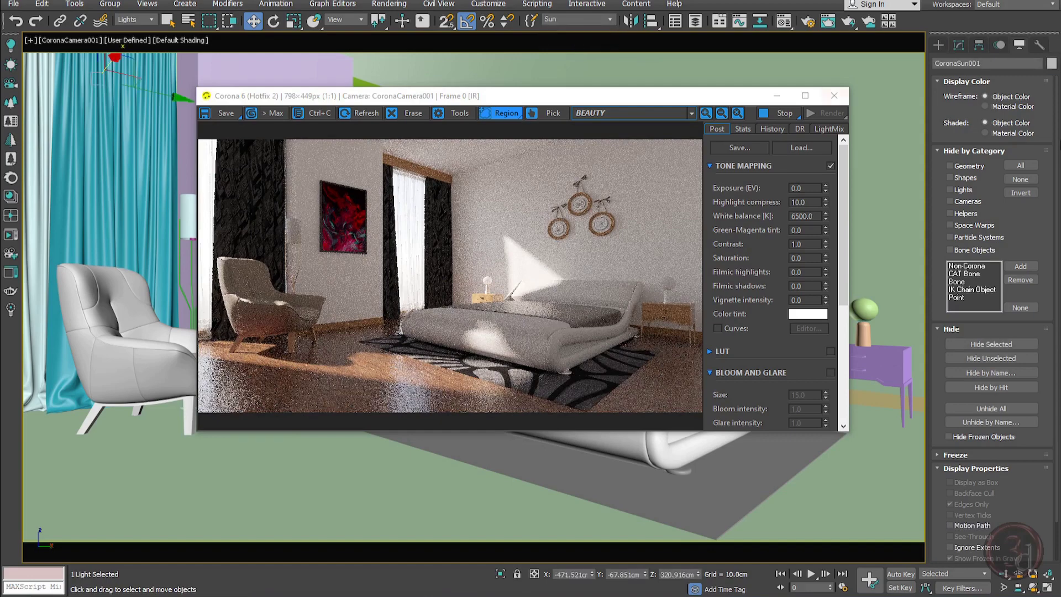
# Lower the Corona Sun's height to -7.0 cm
pyautogui.click(959, 45)
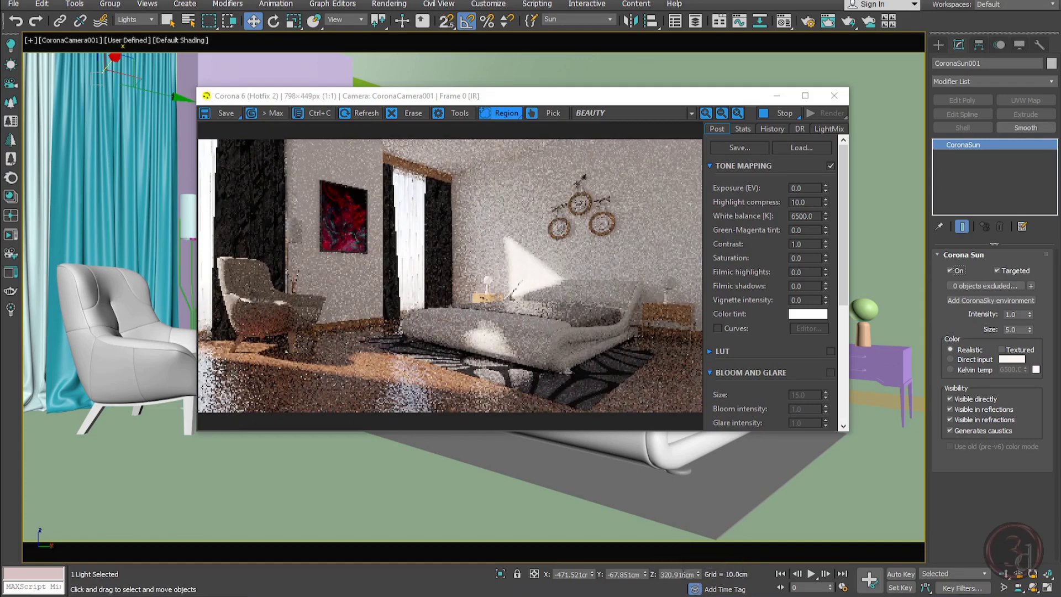
pyautogui.click(675, 575)
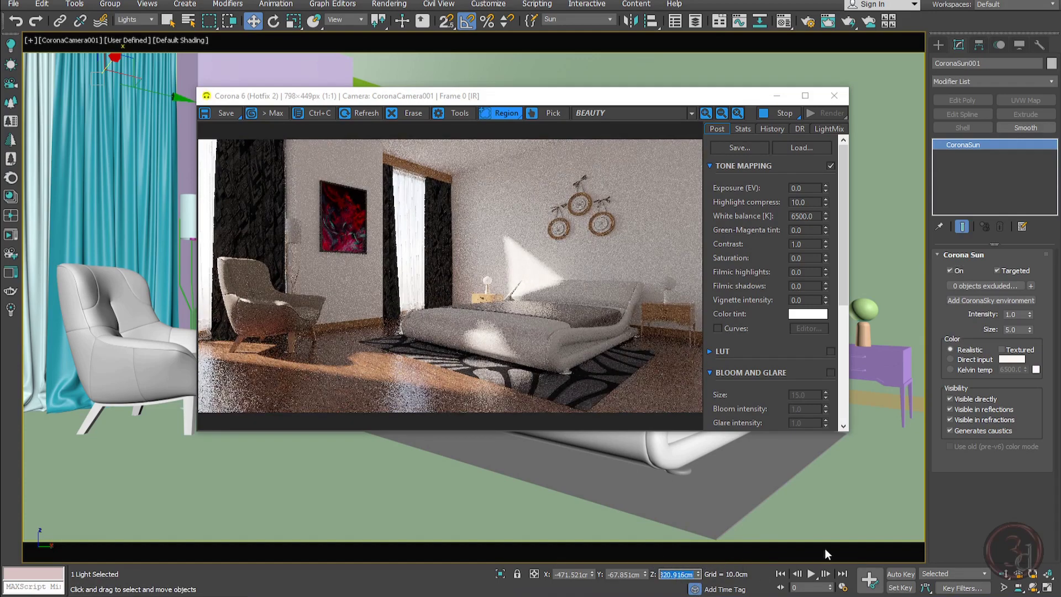
pyautogui.press('BackSpace')
pyautogui.write('-7')
pyautogui.press('Return')
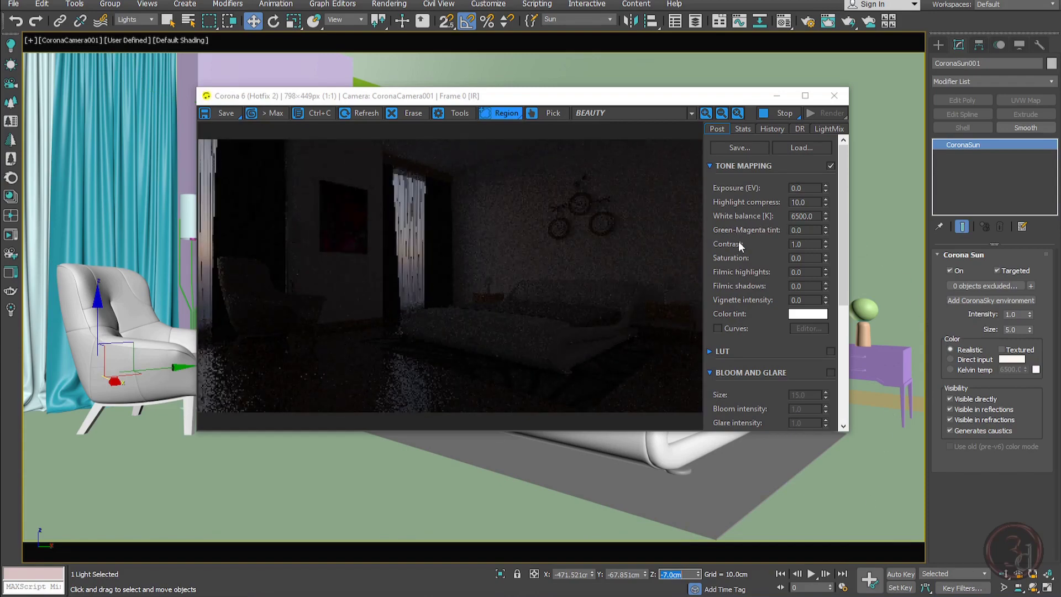
# Disable the CoronaSky environment map and move the render window further left
pyautogui.press('8')
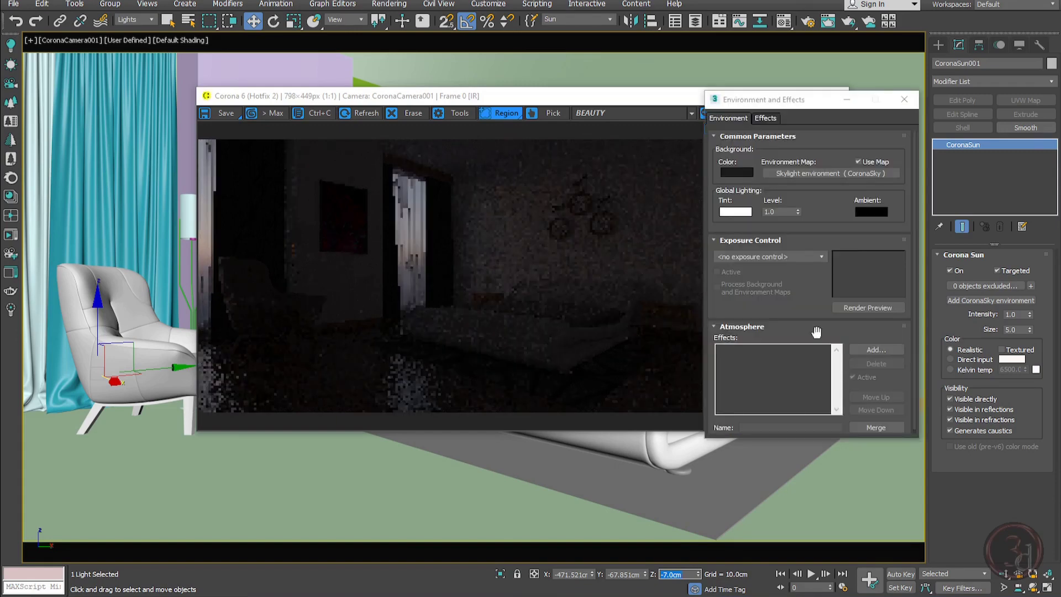
pyautogui.click(872, 161)
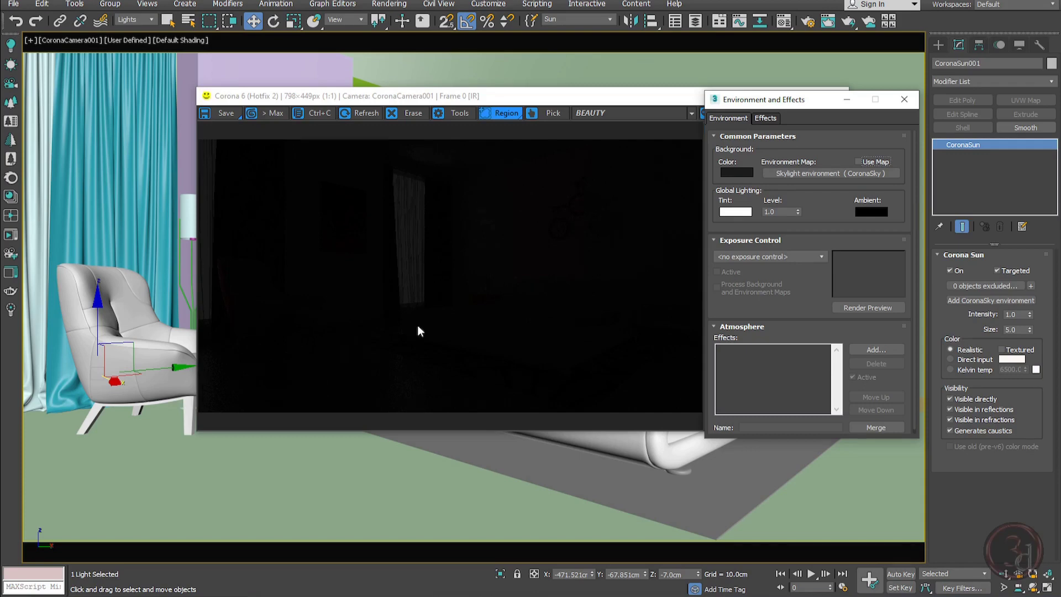
pyautogui.click(907, 100)
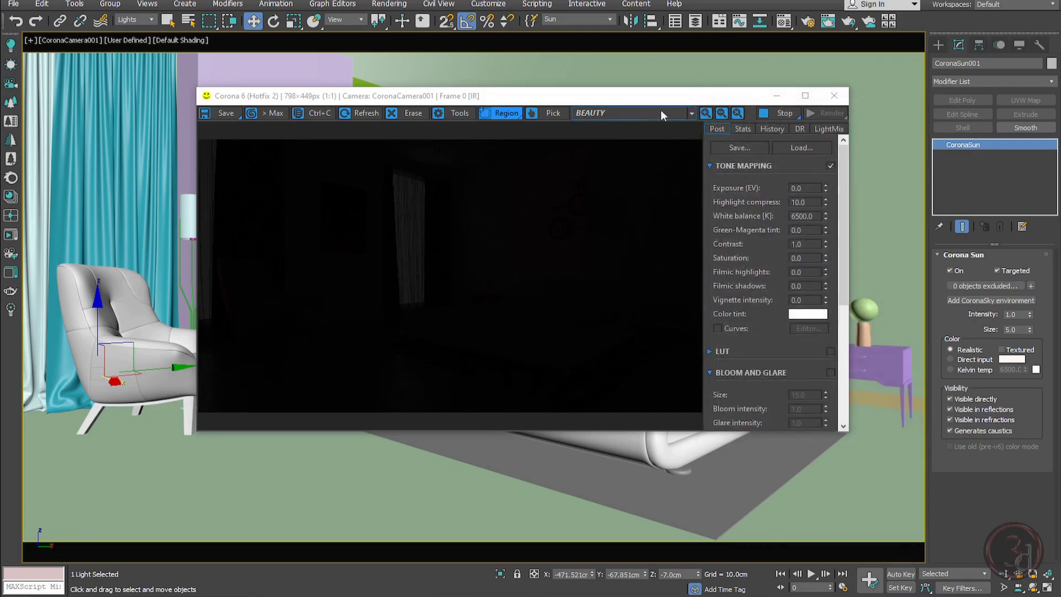
pyautogui.moveTo(644, 102); pyautogui.dragTo(557, 105)
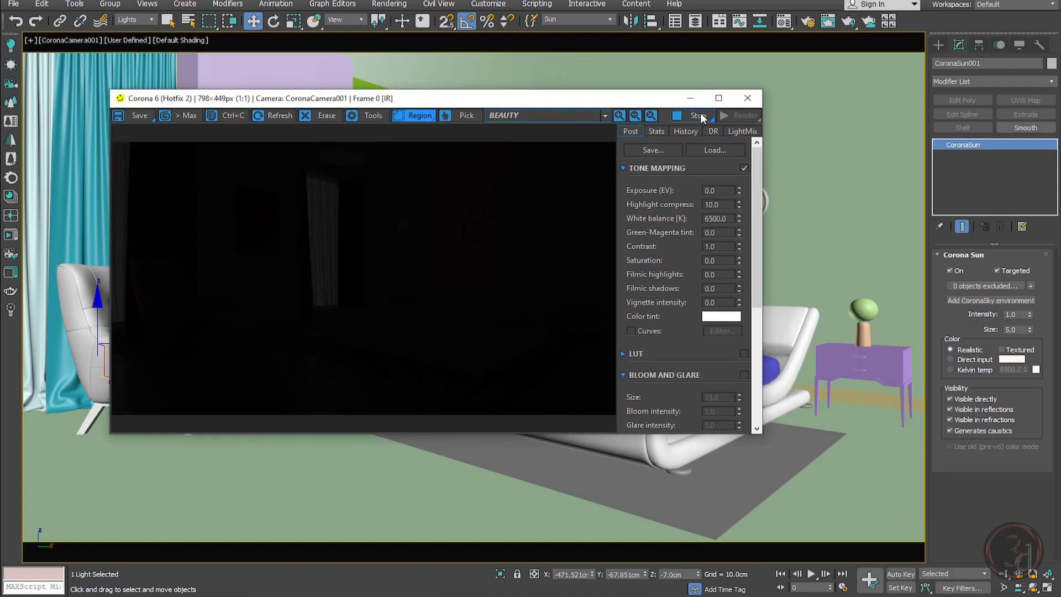
# Close the render window and draw a new Corona light beside the right nightstand
pyautogui.click(750, 99)
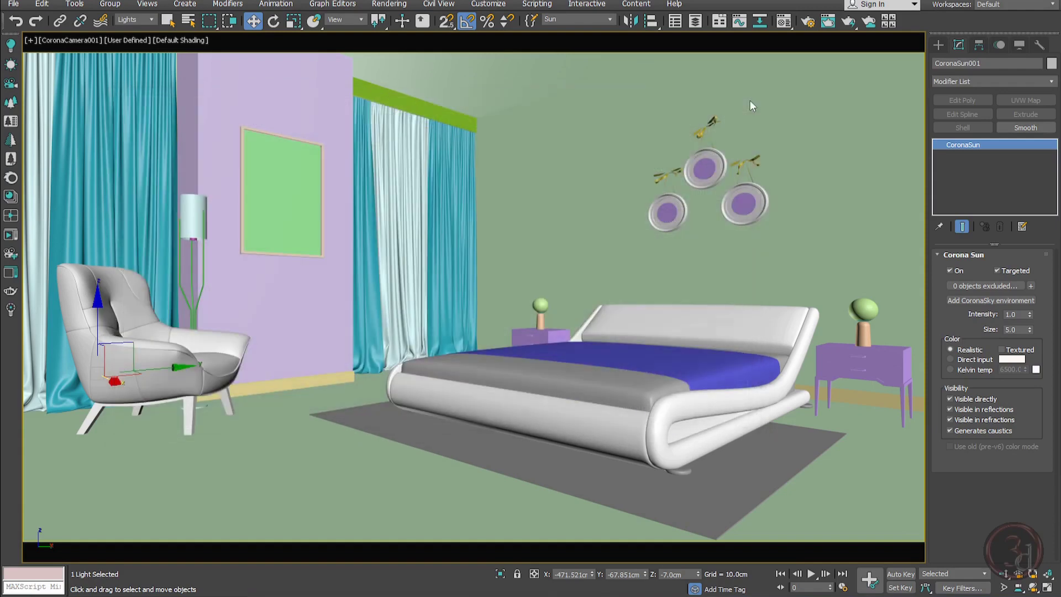
pyautogui.click(867, 312)
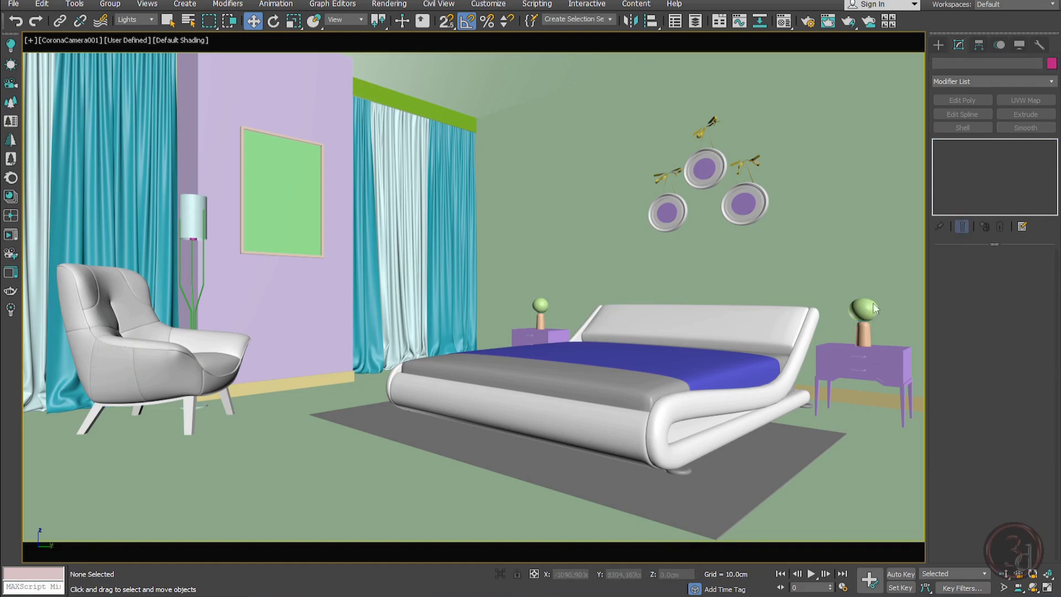
pyautogui.click(862, 312)
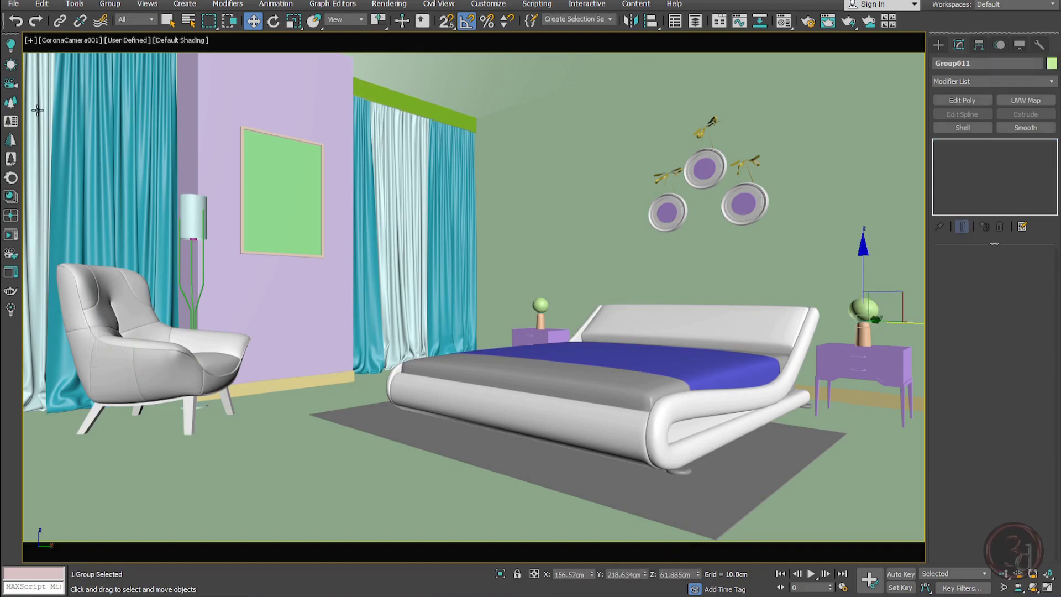
pyautogui.click(11, 45)
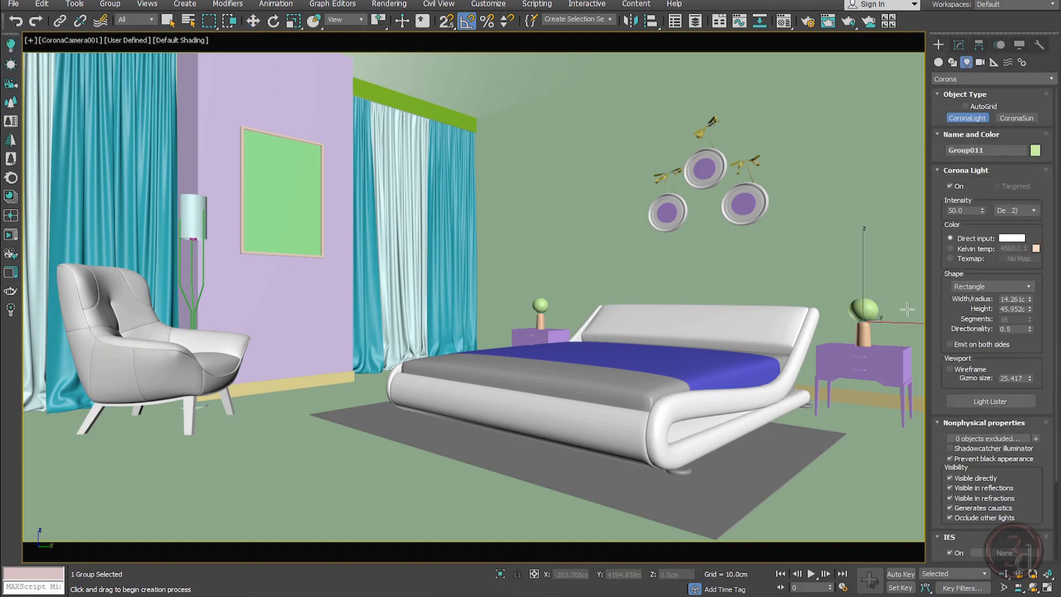
pyautogui.moveTo(850, 454); pyautogui.dragTo(871, 467)
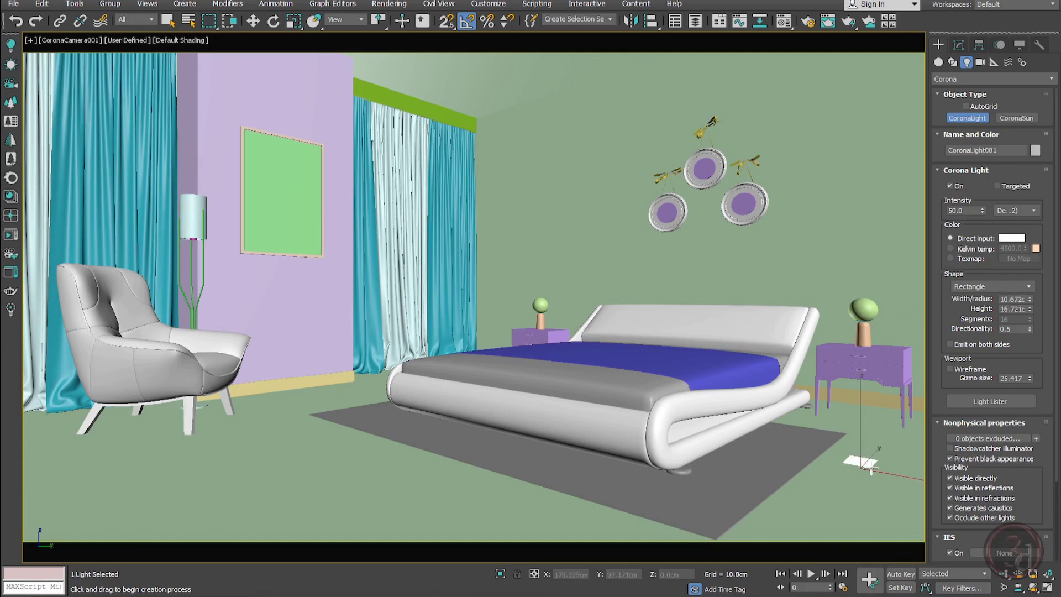
# Make the light a sphere with radius 1 and raise it near the ceiling
pyautogui.click(985, 288)
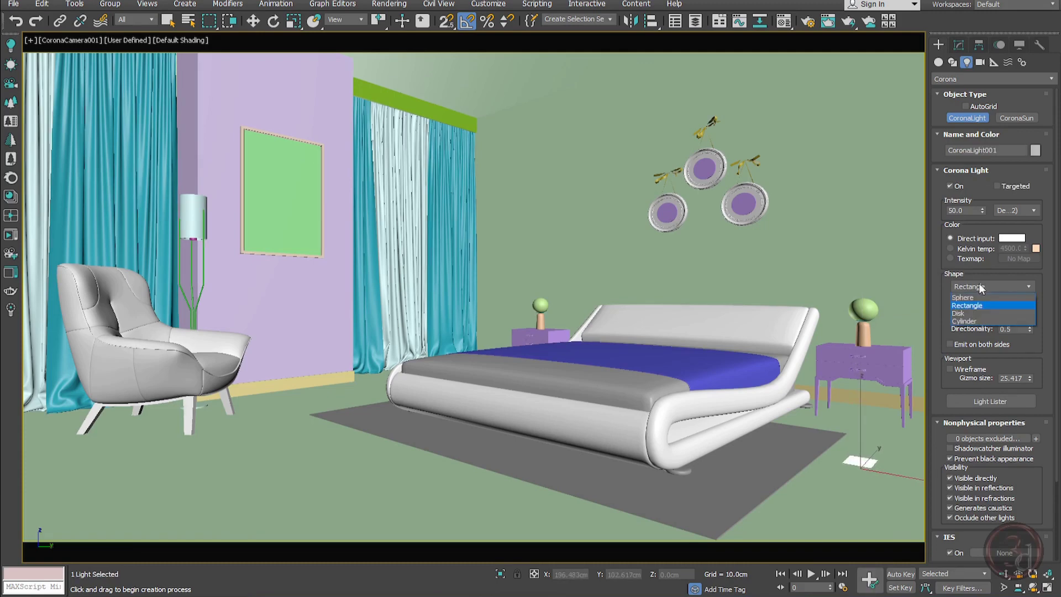
pyautogui.click(975, 299)
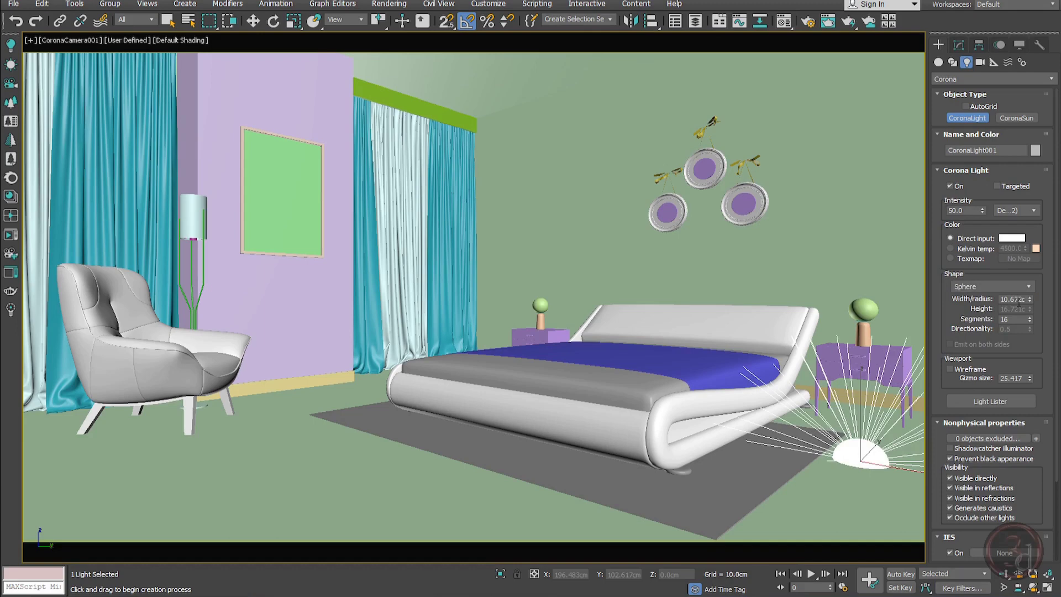
pyautogui.doubleClick(1012, 298)
pyautogui.write('1')
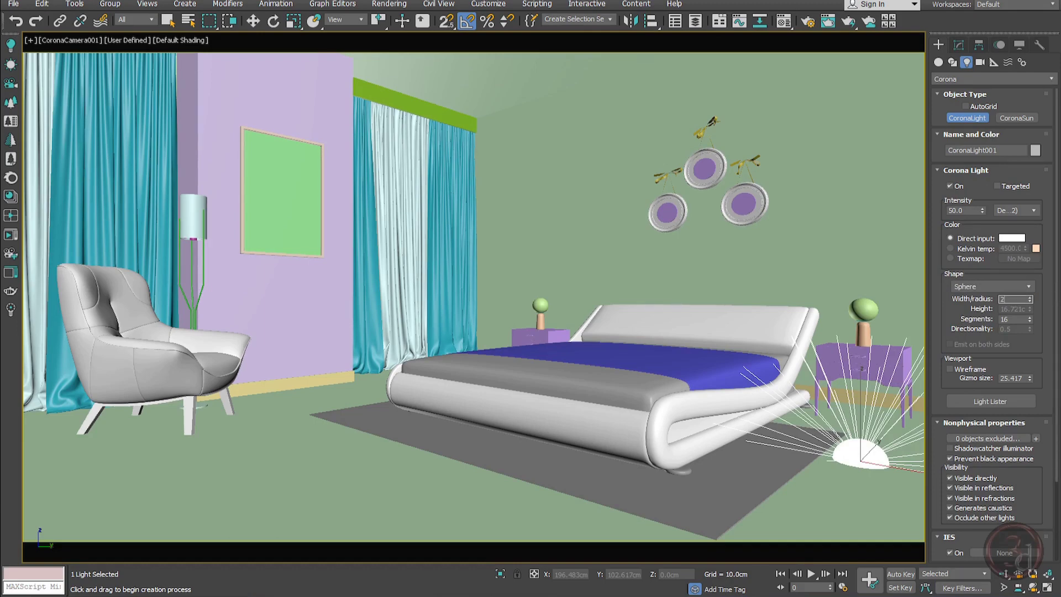
pyautogui.press('Return')
pyautogui.press('w')
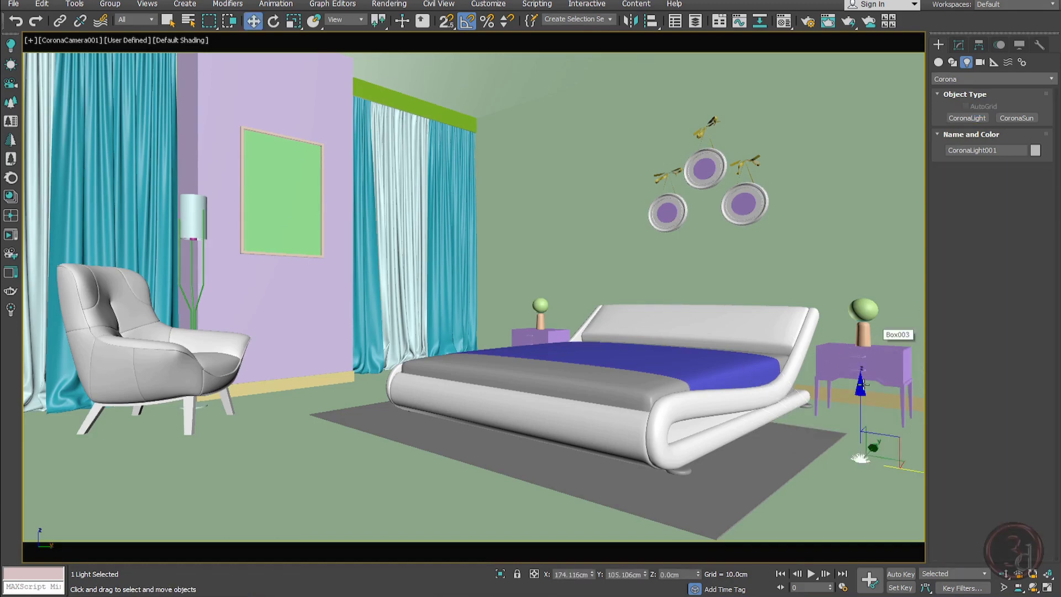
pyautogui.moveTo(854, 402); pyautogui.dragTo(867, 145)
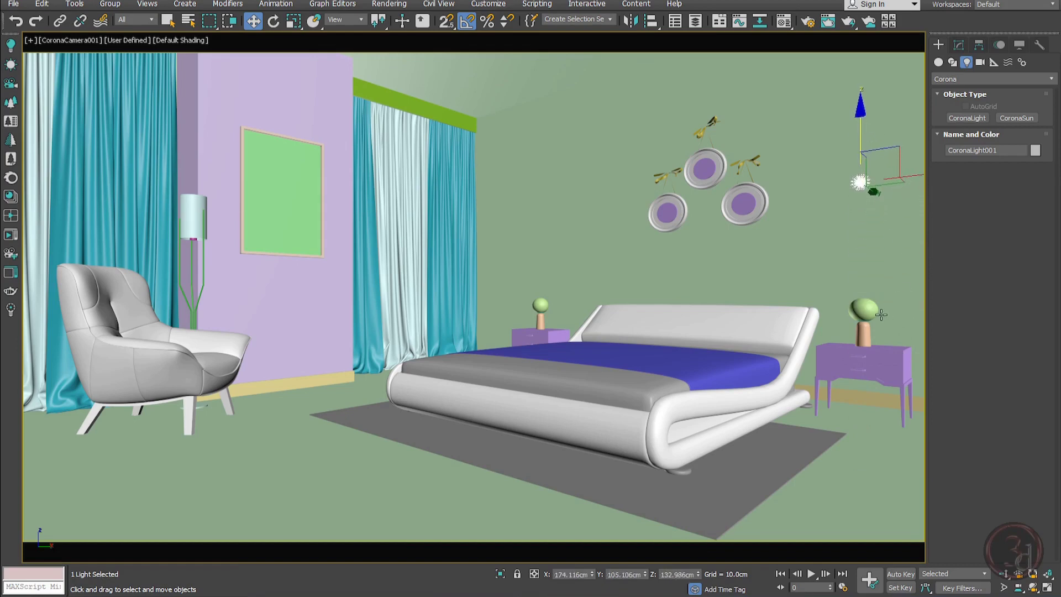
# Align the sphere light centre-to-centre with the right bedside lamp
pyautogui.hotkey('alt', 'a')
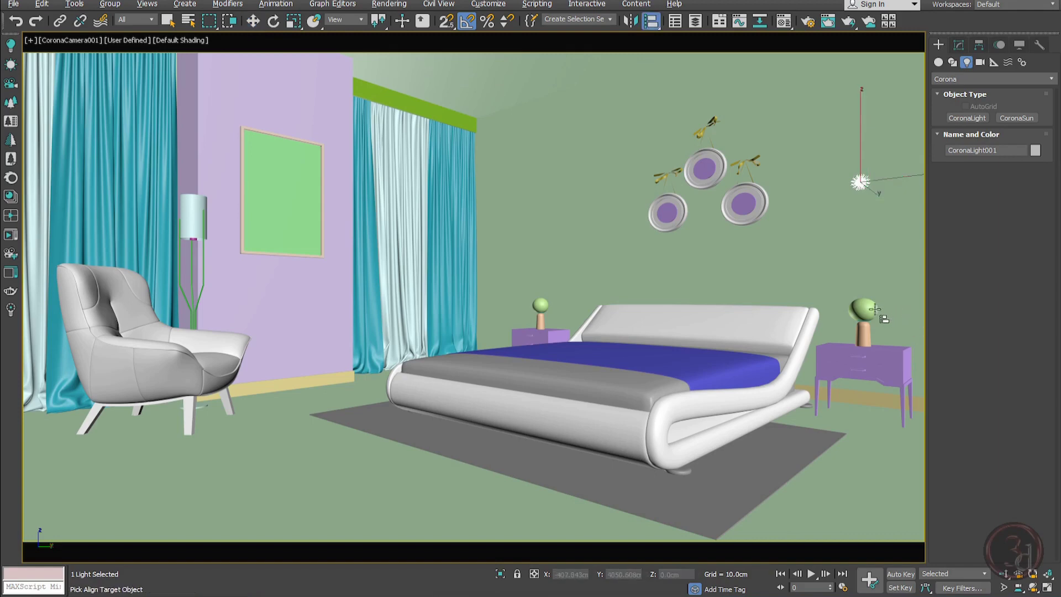
pyautogui.click(878, 321)
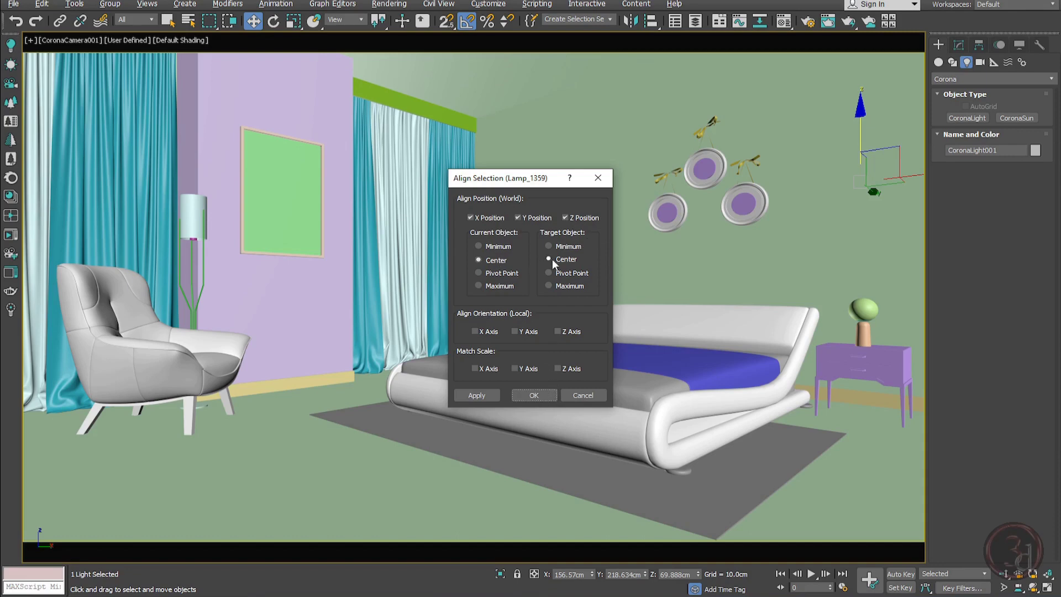
pyautogui.click(546, 397)
pyautogui.press('F3')
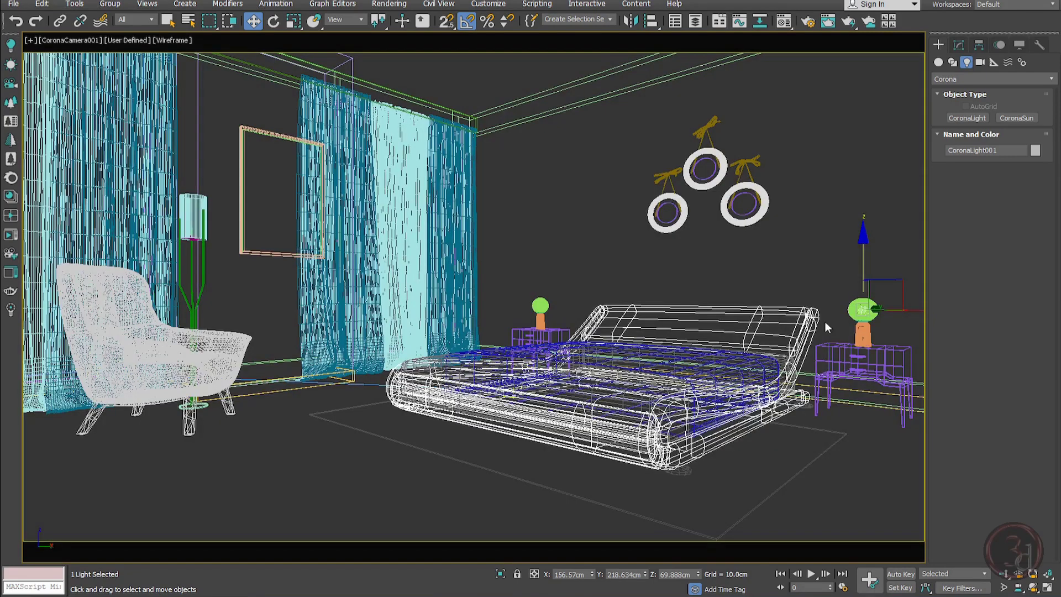
# Restart the interactive render and raise the sphere light's intensity to 100
pyautogui.click(11, 235)
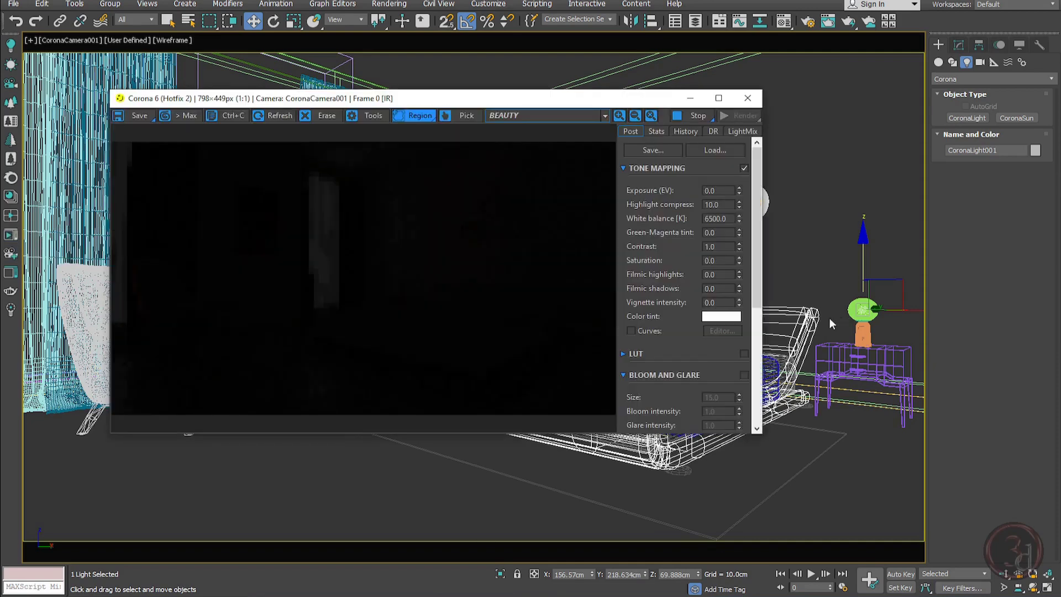
pyautogui.click(959, 44)
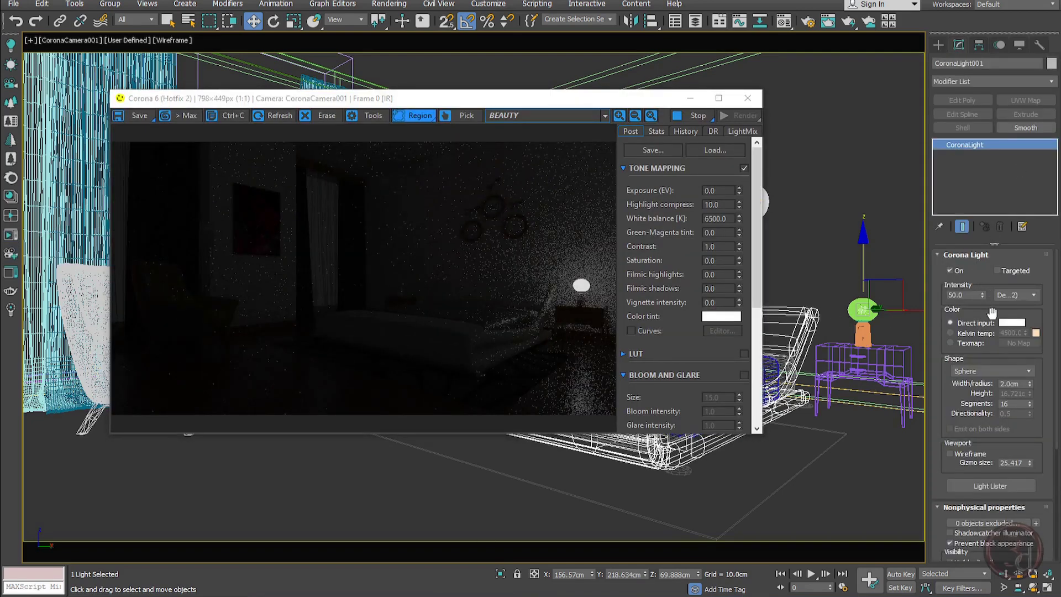
pyautogui.doubleClick(970, 295)
pyautogui.write('100')
pyautogui.press('Return')
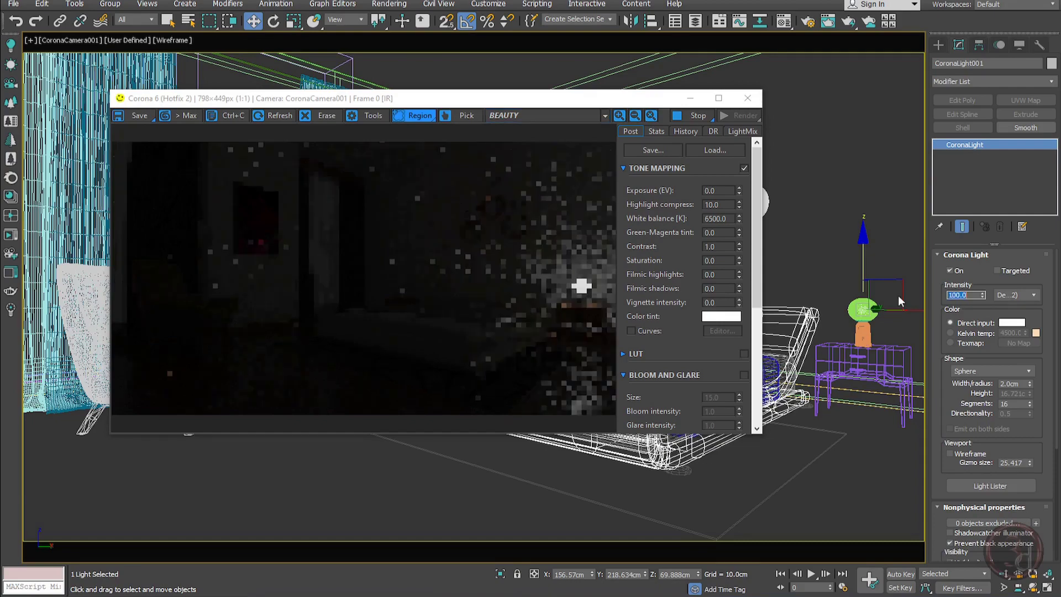
pyautogui.click(915, 310)
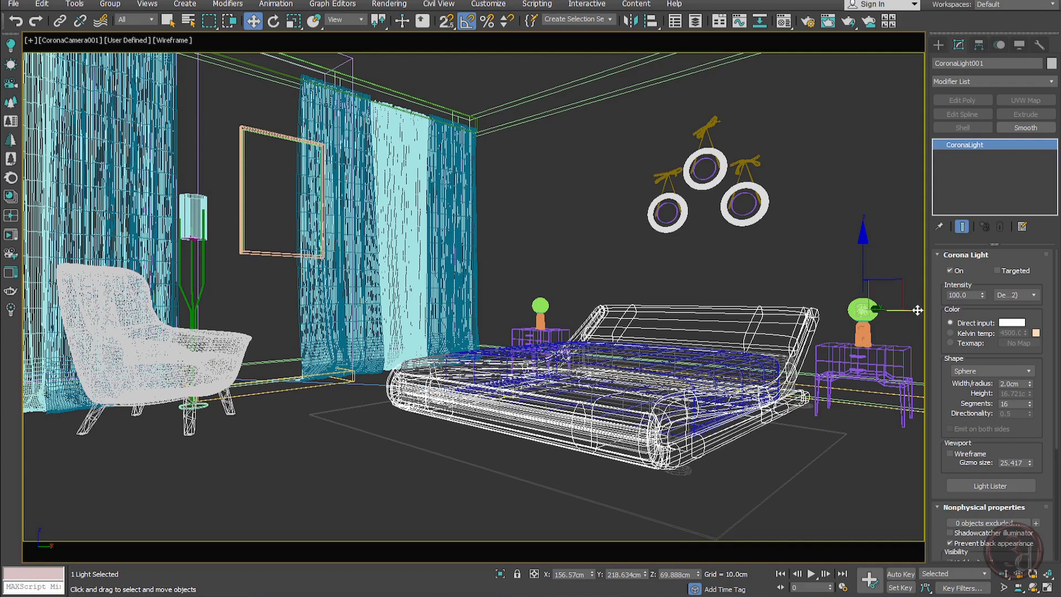
# Instance-copy the sphere light and centre it inside the left bedside lamp, then deselect
pyautogui.keyDown('shift'); pyautogui.moveTo(918, 310); pyautogui.dragTo(644, 321); pyautogui.keyUp('shift')
pyautogui.click(484, 271)
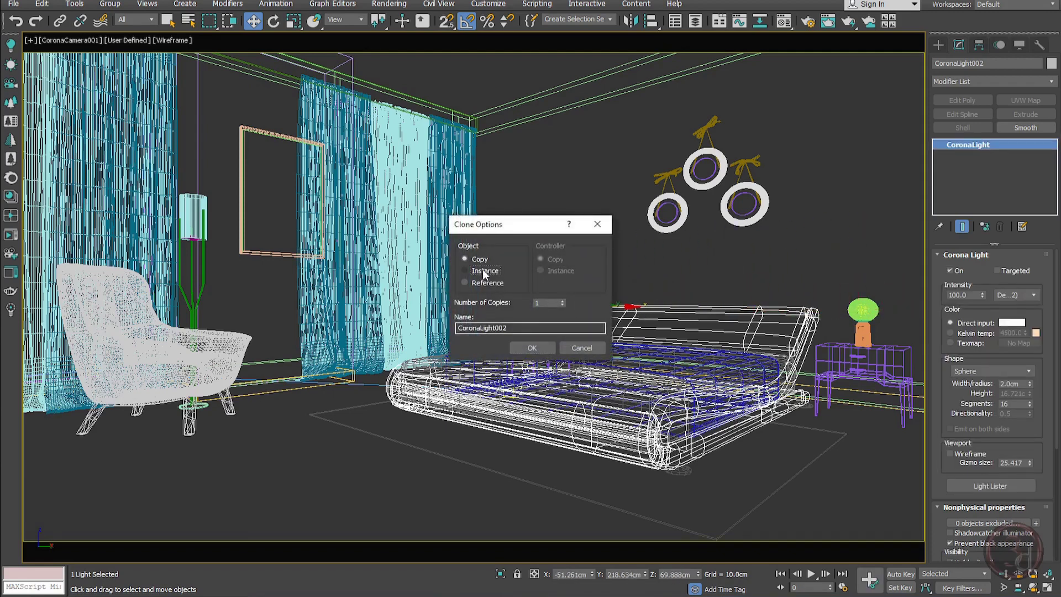
pyautogui.click(551, 347)
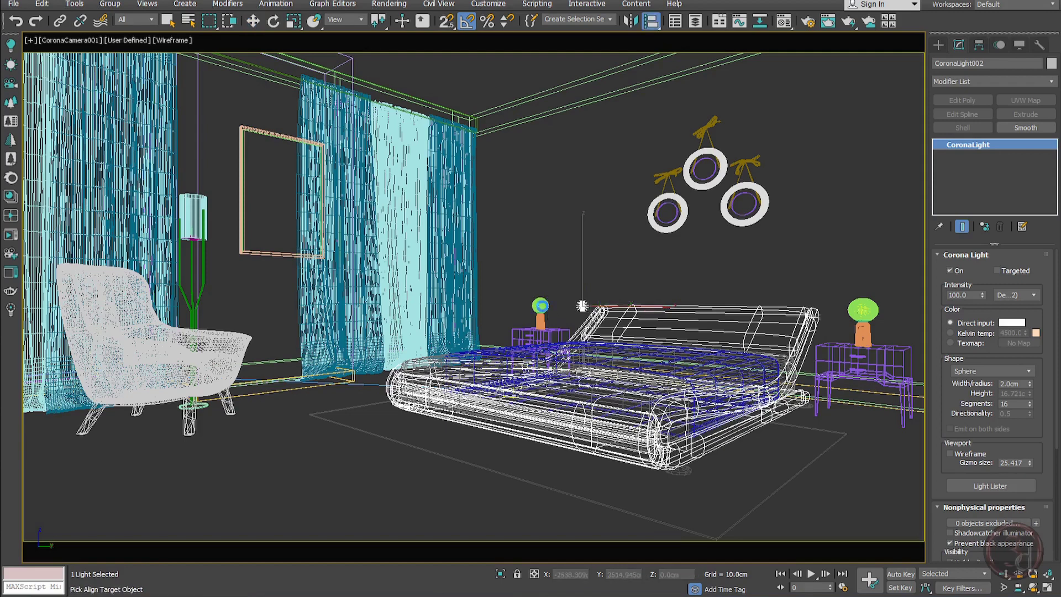
pyautogui.click(541, 304)
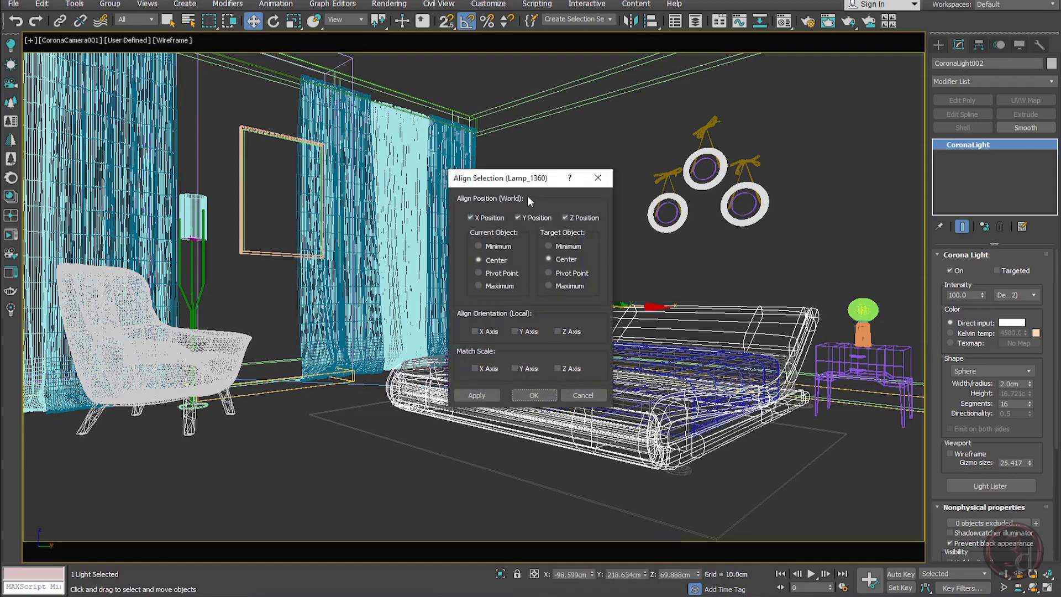
pyautogui.click(539, 395)
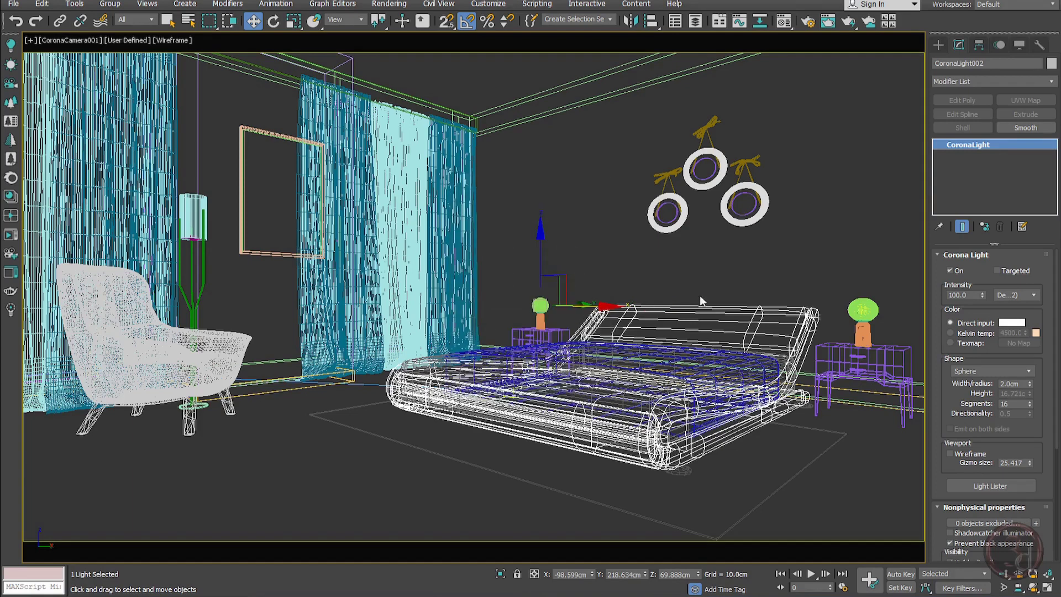
pyautogui.click(820, 233)
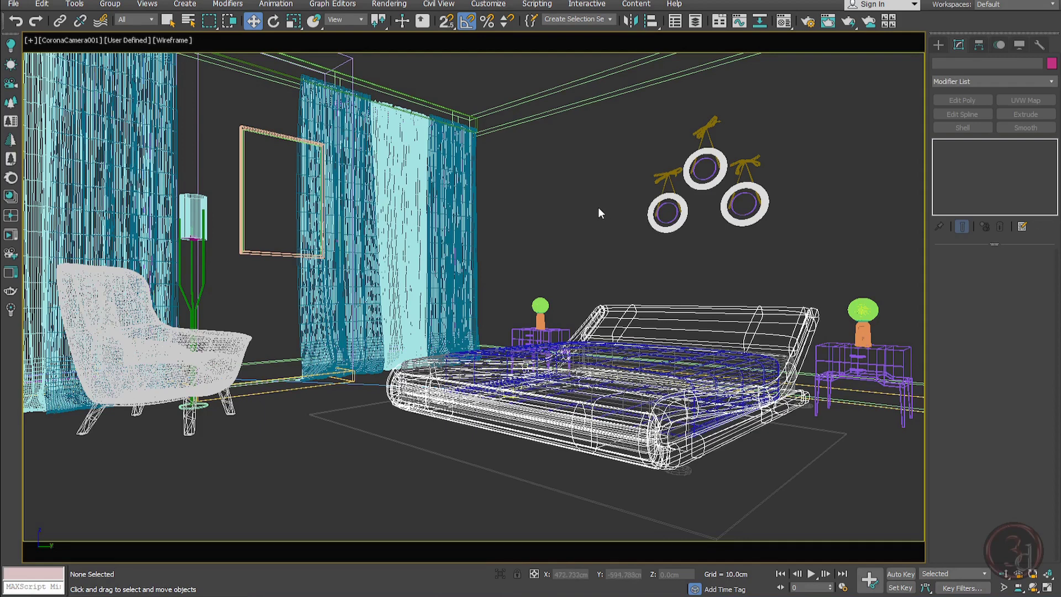
# In Top view, draw a 15 × 15 cm rectangle Corona light beside the right nightstand
pyautogui.press('t')
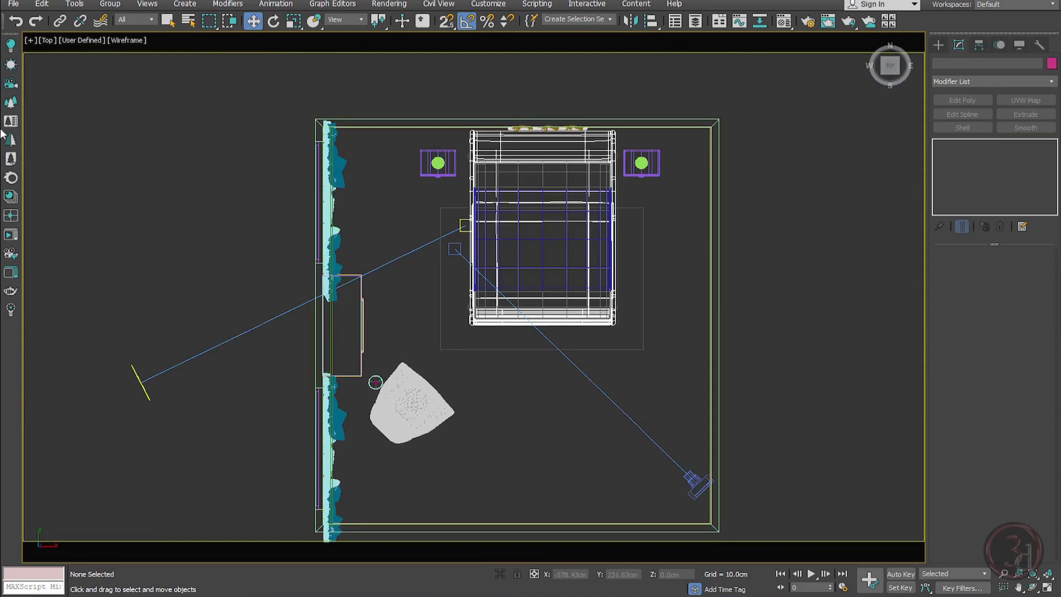
pyautogui.click(10, 47)
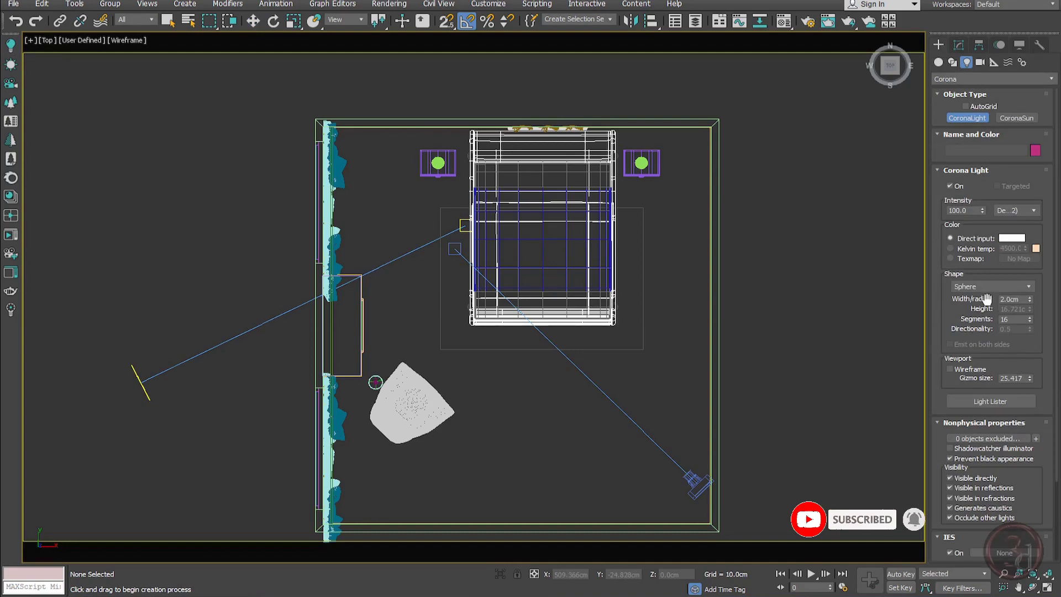
pyautogui.click(984, 288)
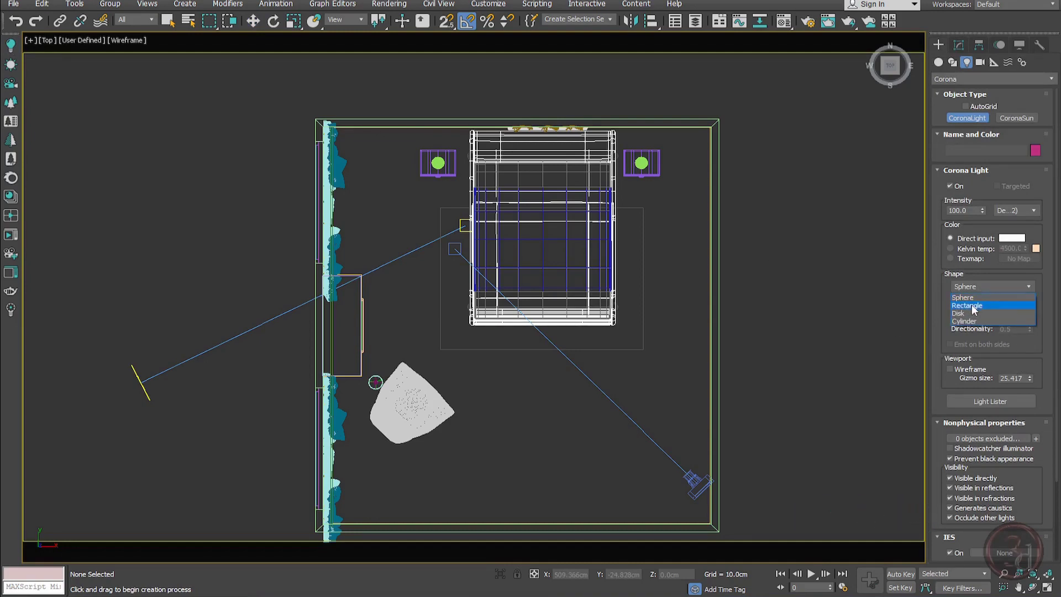
pyautogui.click(974, 305)
pyautogui.moveTo(670, 216); pyautogui.dragTo(685, 229)
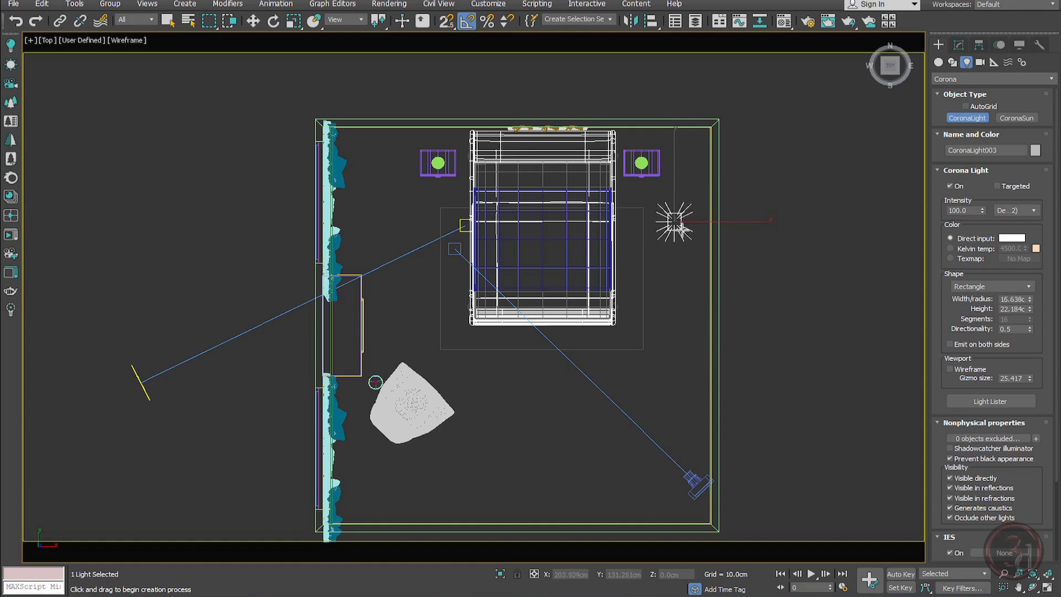
pyautogui.doubleClick(1015, 299)
pyautogui.write('15')
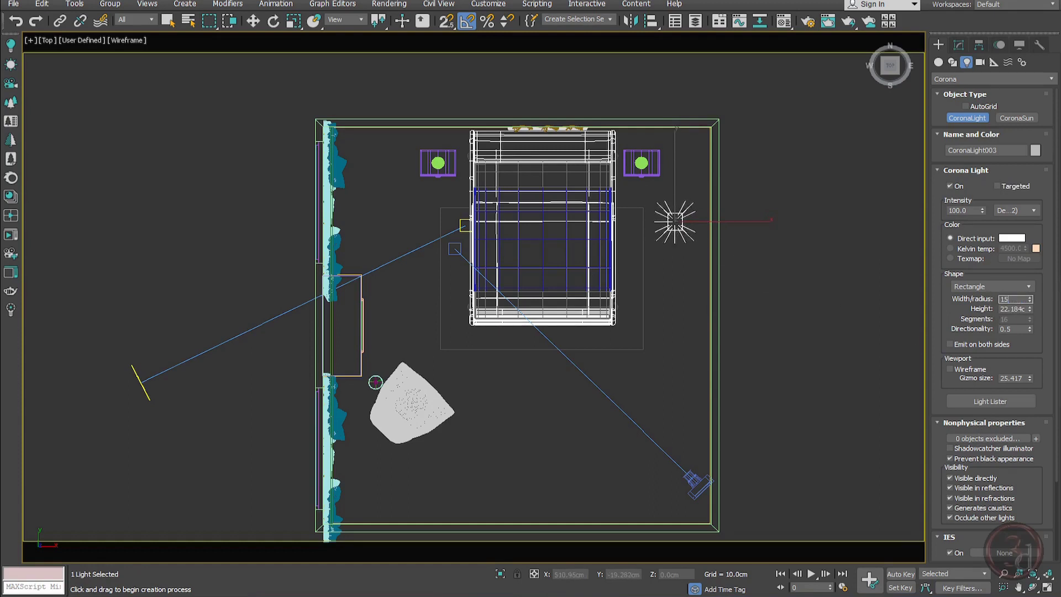
pyautogui.press('Tab')
pyautogui.write('15')
pyautogui.press('Tab')
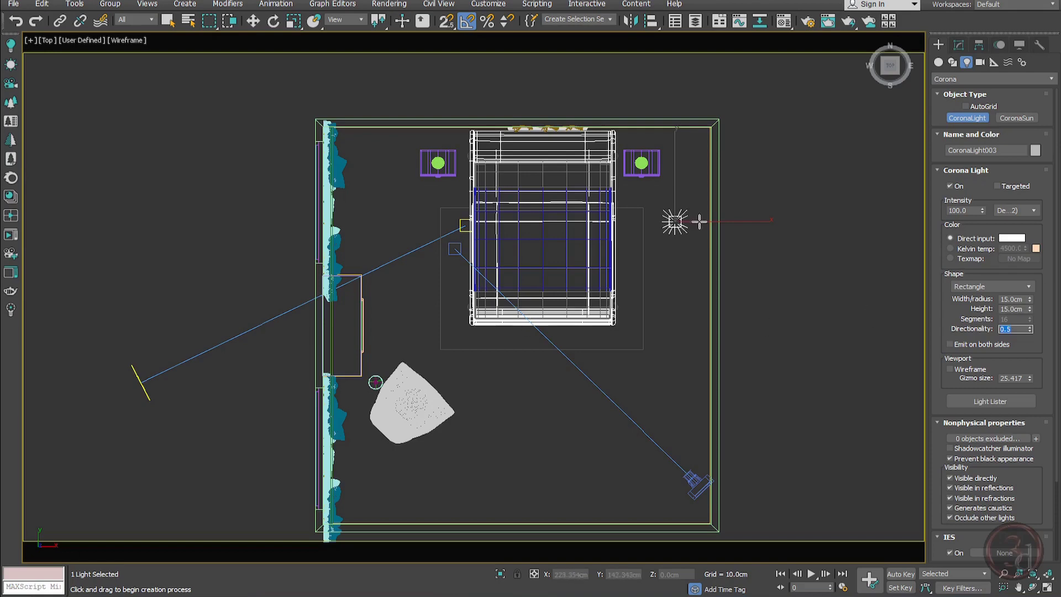
# Move the rectangle light toward the top wall and set its colour to 4500 K
pyautogui.press('w')
pyautogui.scroll(3, 694, 185)
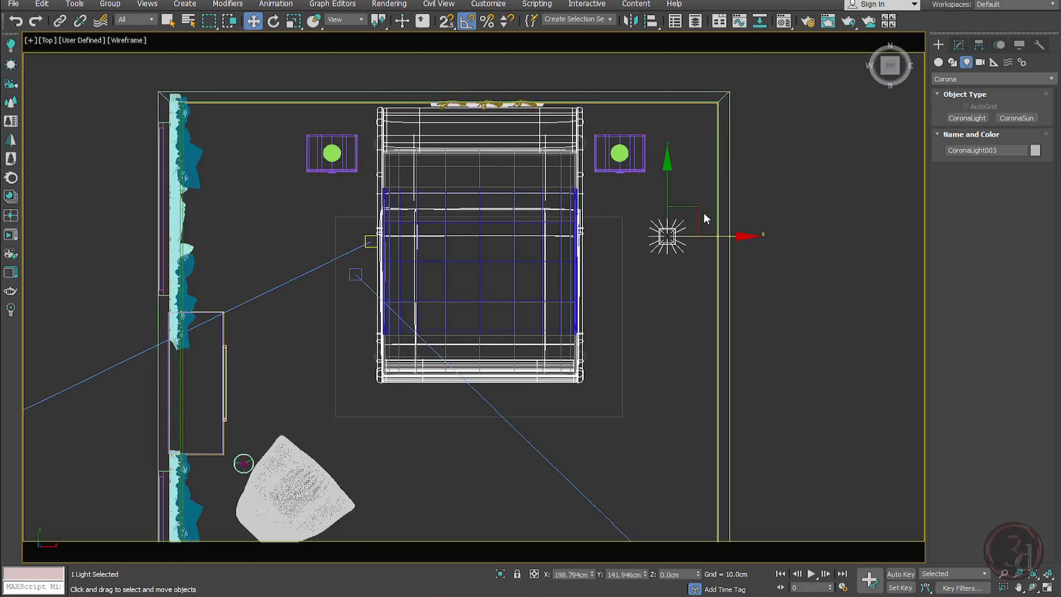
pyautogui.moveTo(697, 217); pyautogui.dragTo(726, 157)
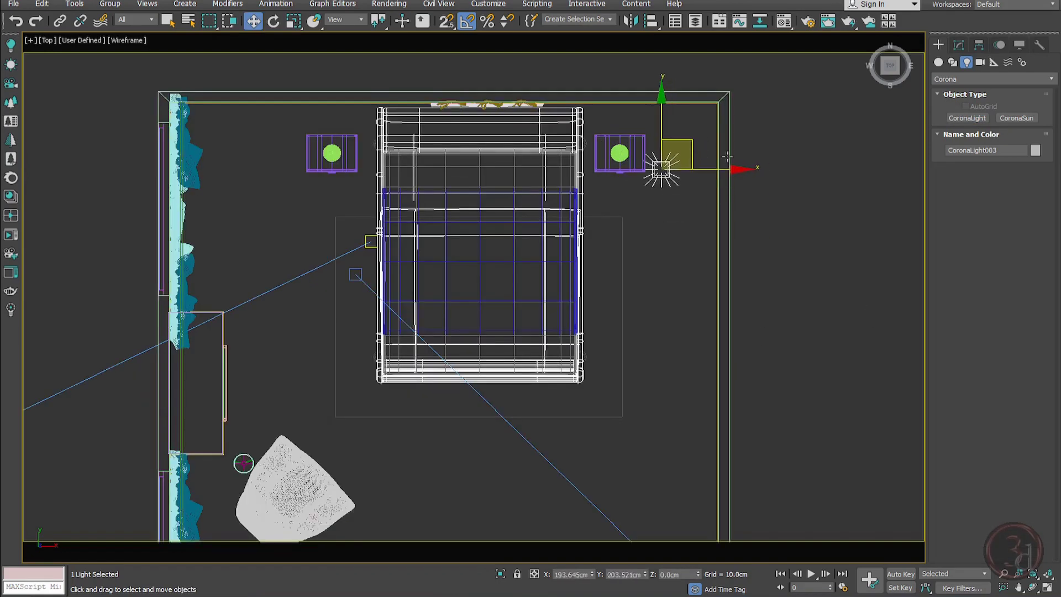
pyautogui.click(959, 45)
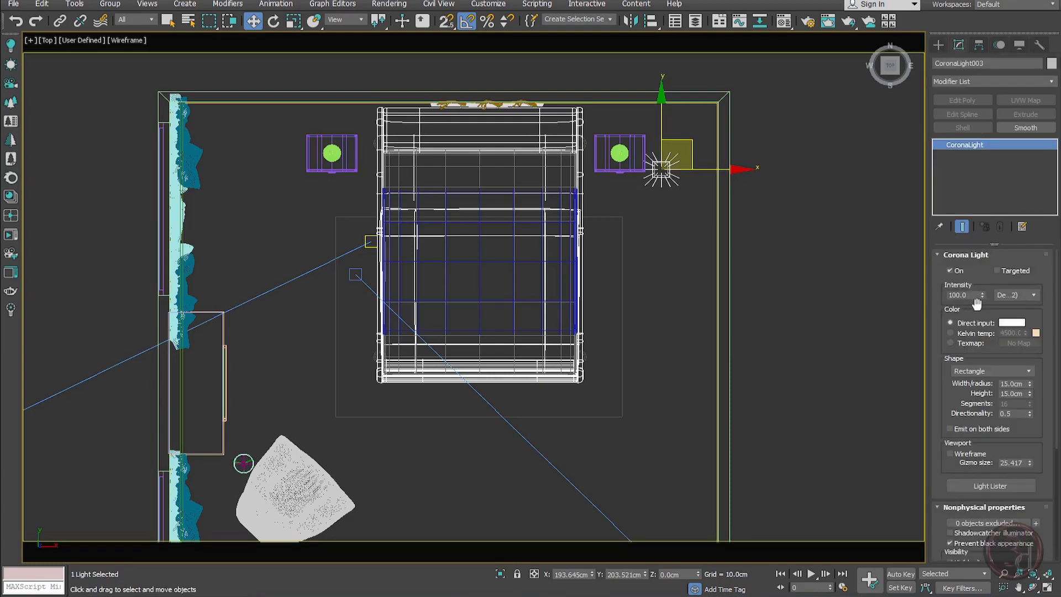
pyautogui.click(971, 334)
pyautogui.doubleClick(1010, 333)
pyautogui.write('4000')
pyautogui.press('Return')
pyautogui.write('4500')
pyautogui.press('Return')
# Switch the lamp's sphere light to Kelvin colour temperature, 4500 K, as well
pyautogui.scroll(10, 627, 154)
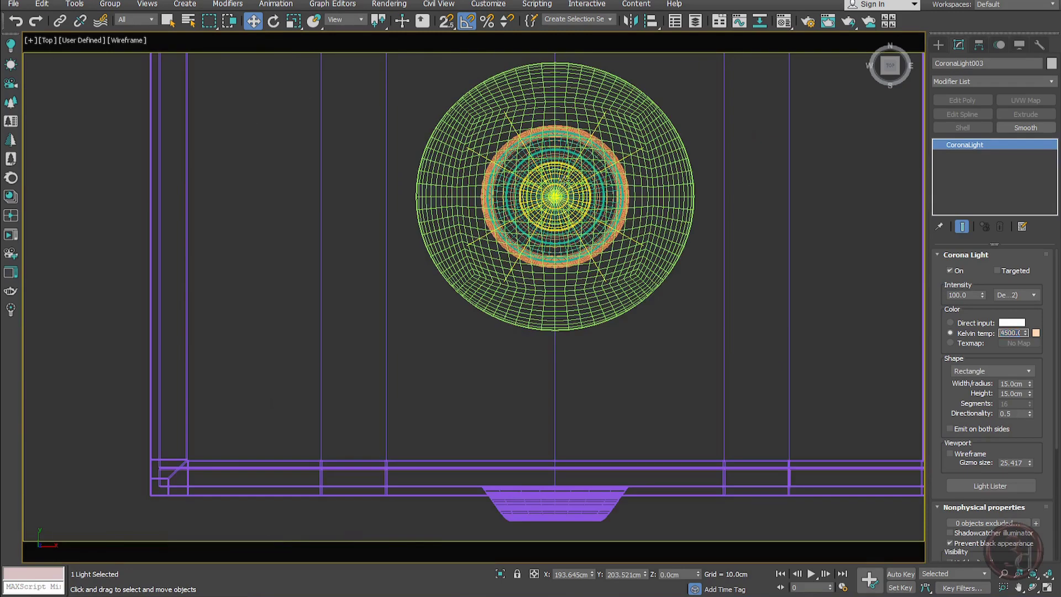
pyautogui.click(564, 180)
pyautogui.click(972, 334)
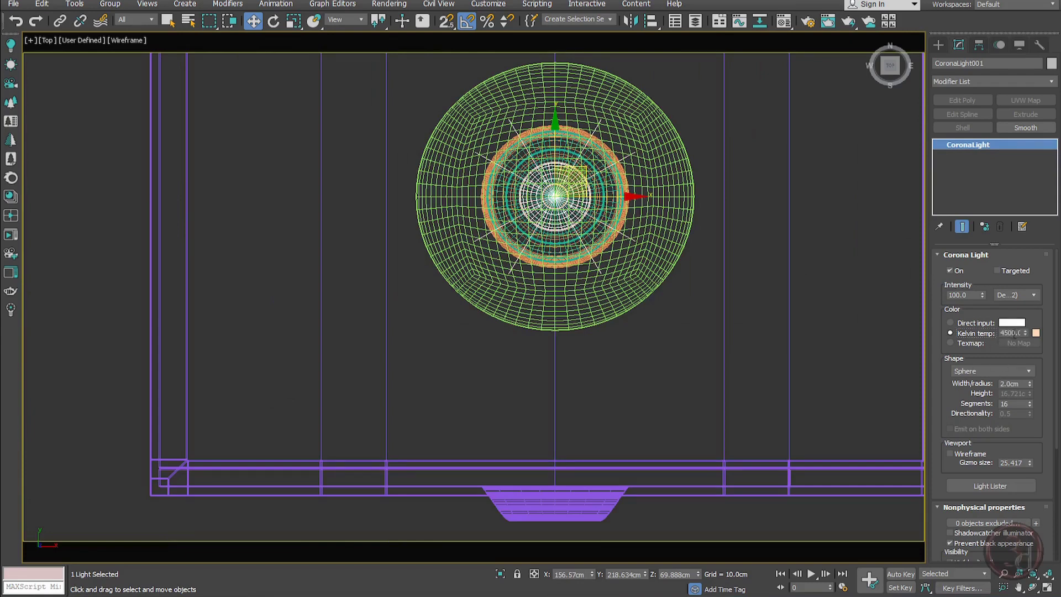
pyautogui.scroll(-10, 603, 213)
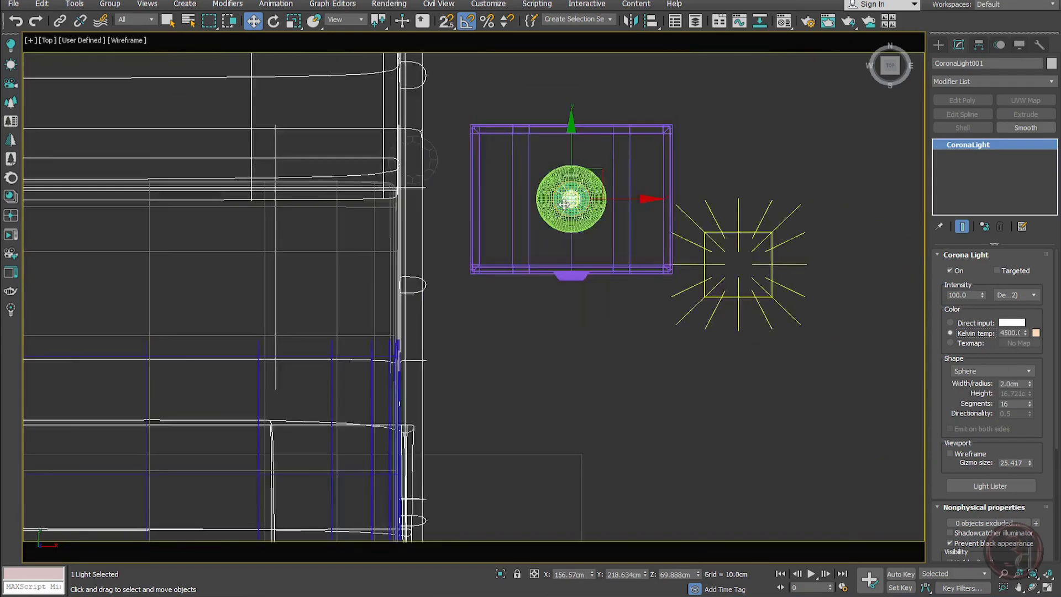
pyautogui.scroll(-4, 659, 265)
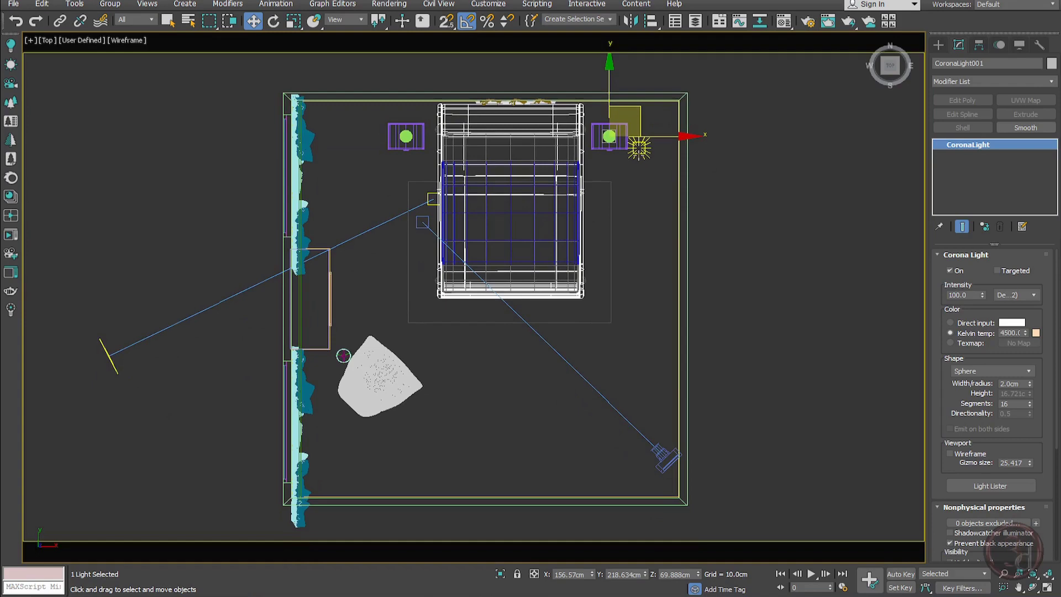
# Raise the rectangle light up to the ceiling in Front view
pyautogui.click(638, 149)
pyautogui.moveTo(646, 193); pyautogui.dragTo(614, 203, button='middle')
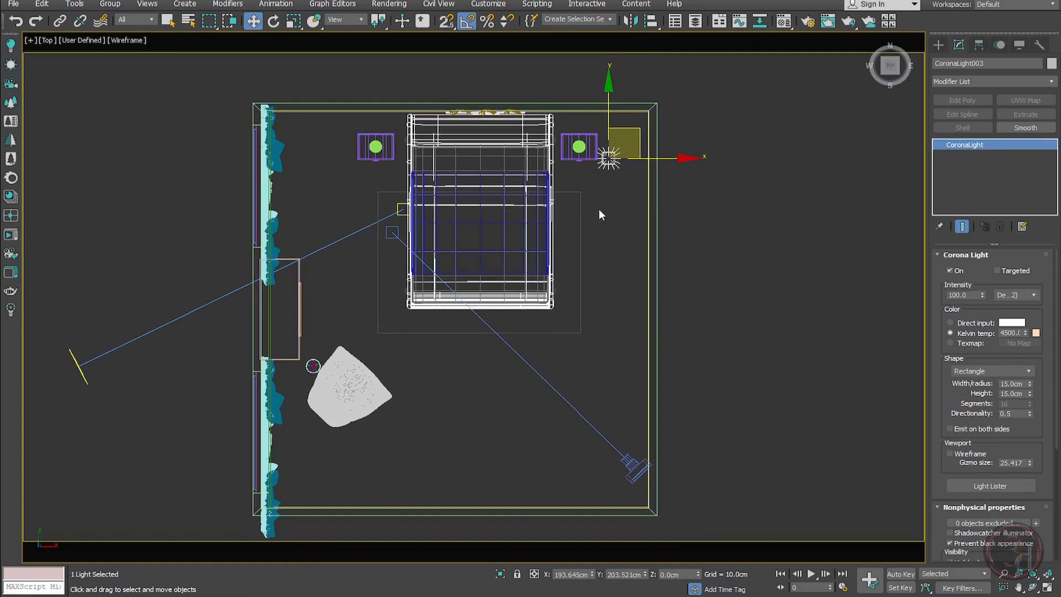
pyautogui.press('f')
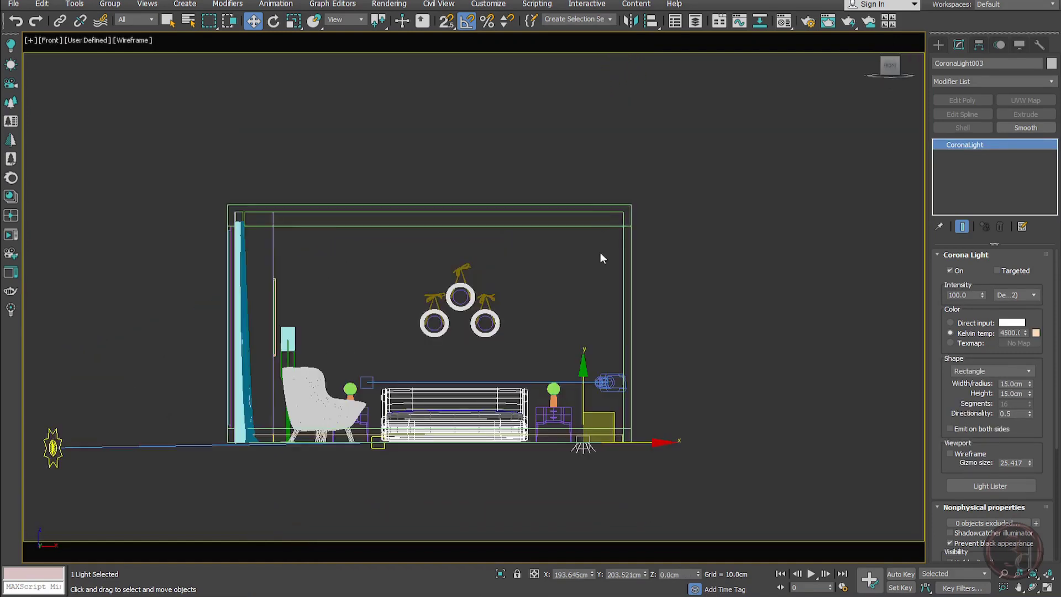
pyautogui.moveTo(584, 387); pyautogui.dragTo(625, 159)
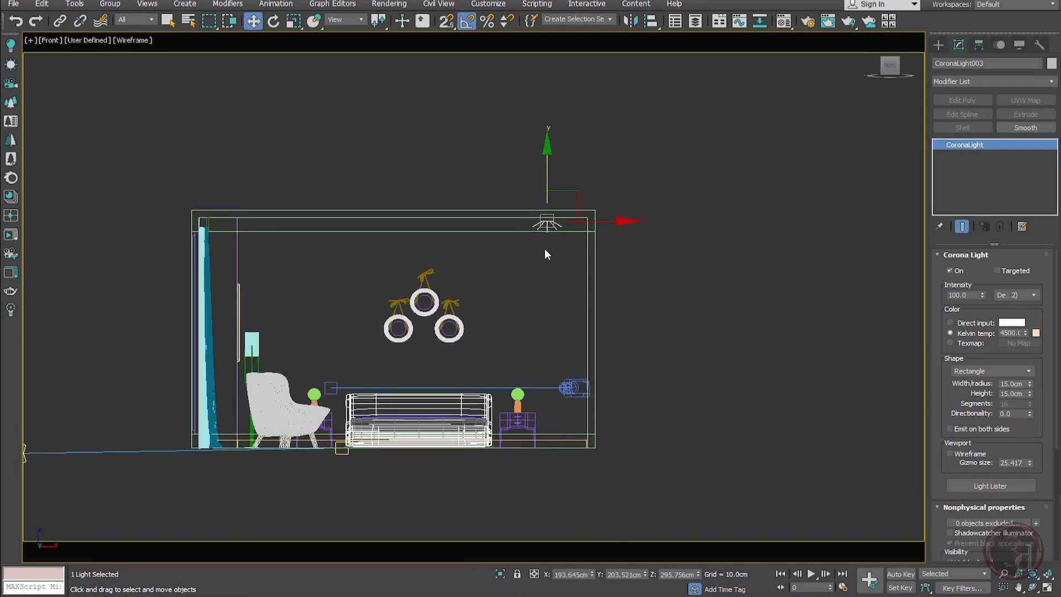
pyautogui.scroll(3, 559, 230)
pyautogui.scroll(-3, 567, 272)
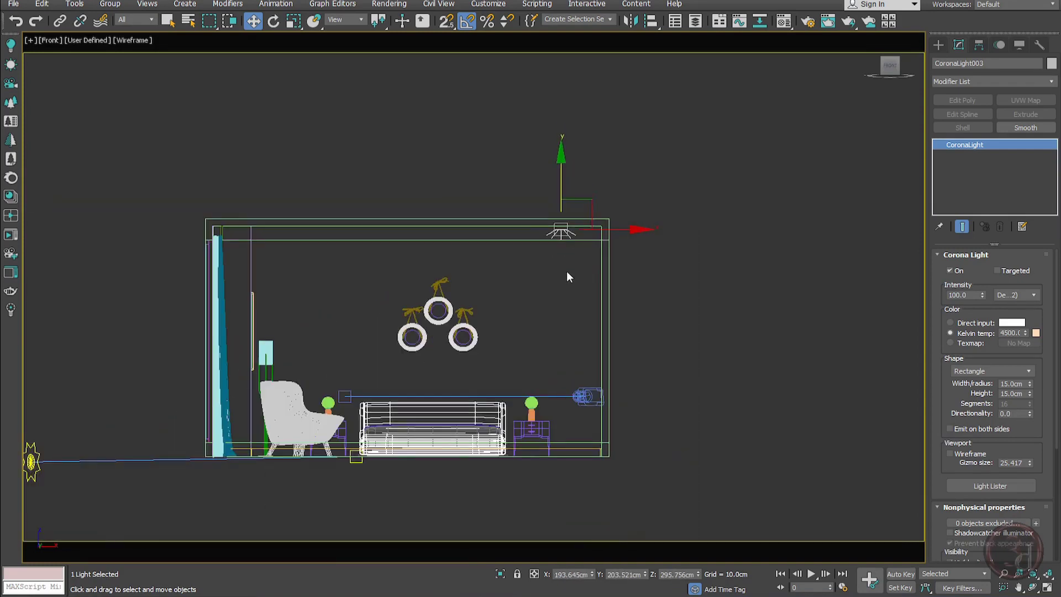
# Instance the ceiling light to the bed's left side, then instance both toward the room's foot
pyautogui.press('t')
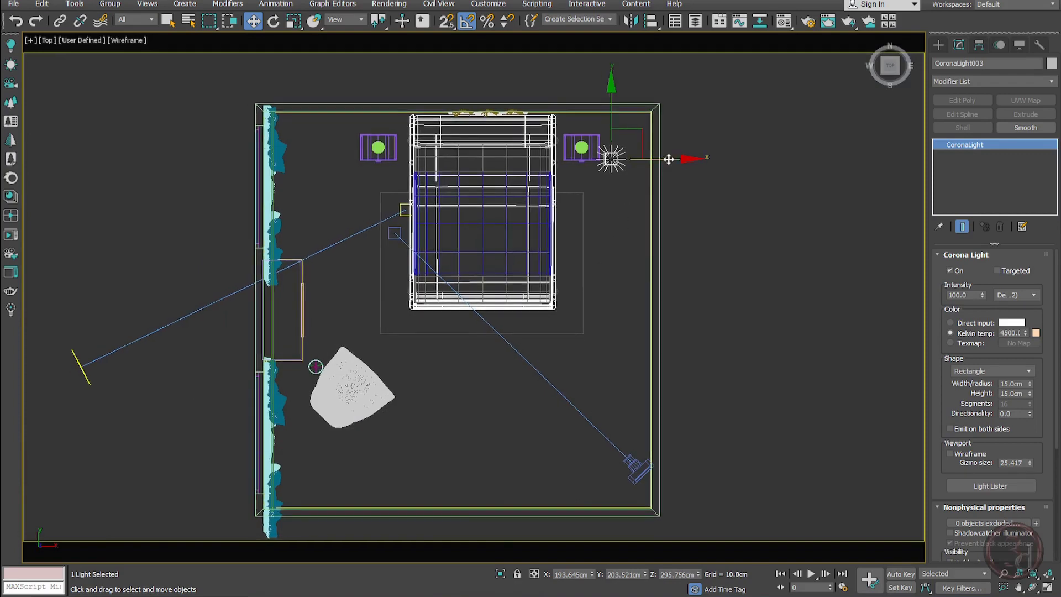
pyautogui.keyDown('shift'); pyautogui.moveTo(665, 161); pyautogui.dragTo(373, 161); pyautogui.keyUp('shift')
pyautogui.click(526, 345)
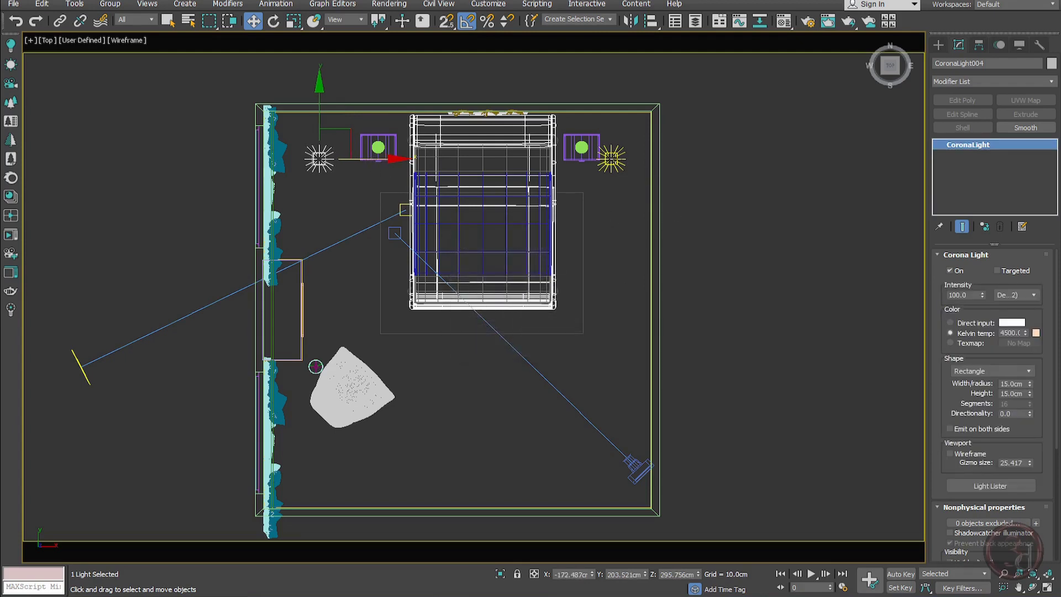
pyautogui.keyDown('ctrl'); pyautogui.click(610, 158); pyautogui.keyUp('ctrl')
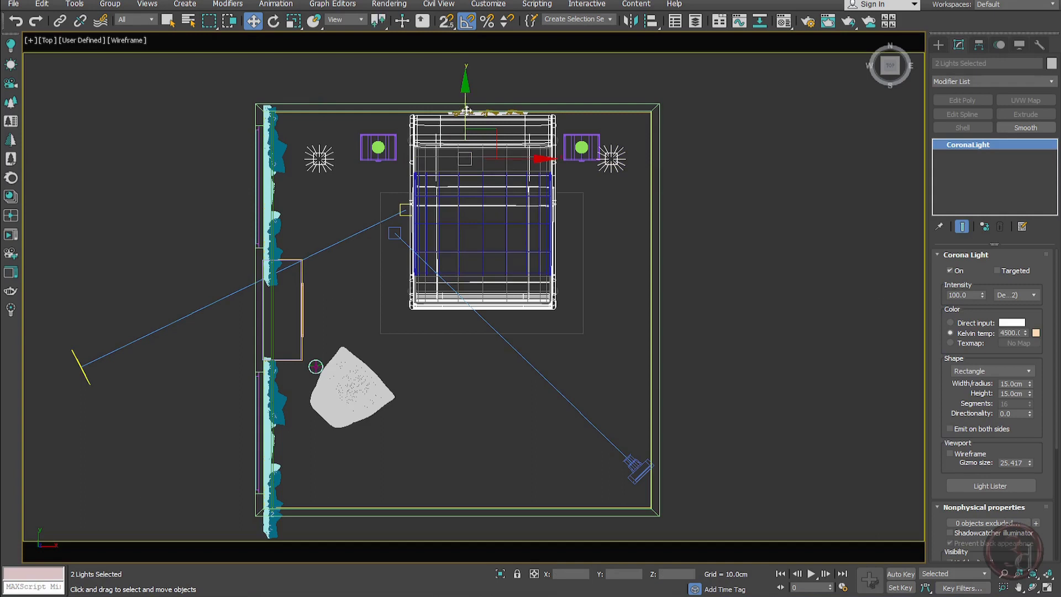
pyautogui.keyDown('shift'); pyautogui.moveTo(466, 111); pyautogui.dragTo(523, 351); pyautogui.keyUp('shift')
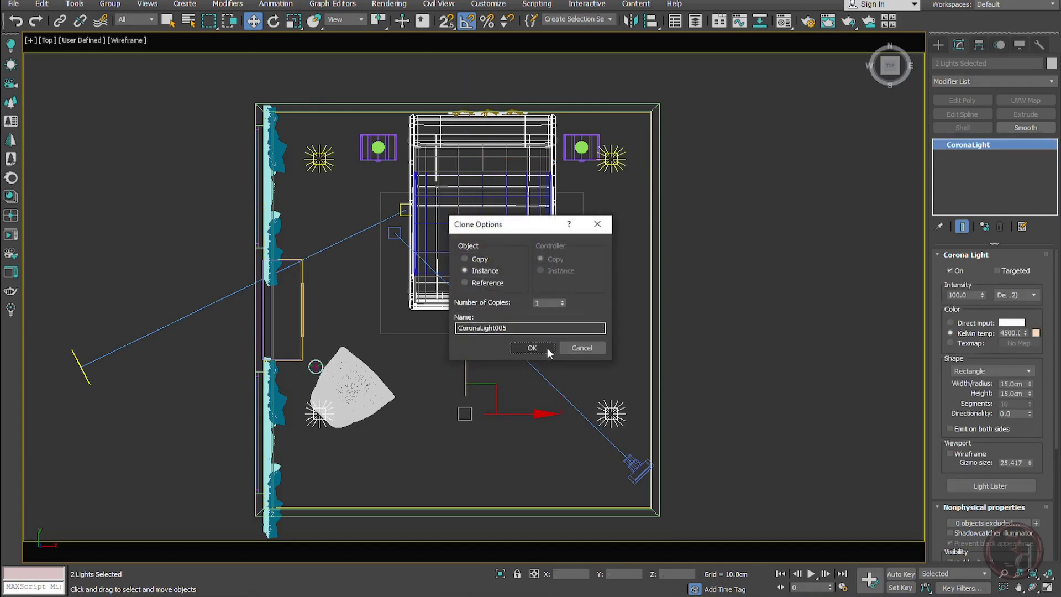
pyautogui.click(532, 348)
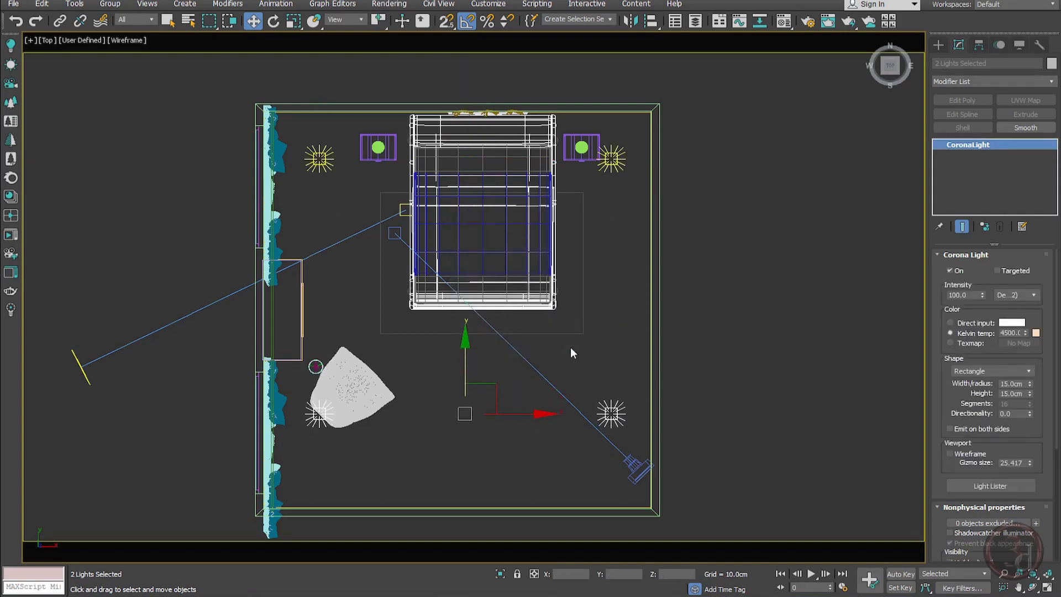
pyautogui.click(691, 287)
# Render the Corona camera view interactively and select one of the ceiling spot lights
pyautogui.press('c')
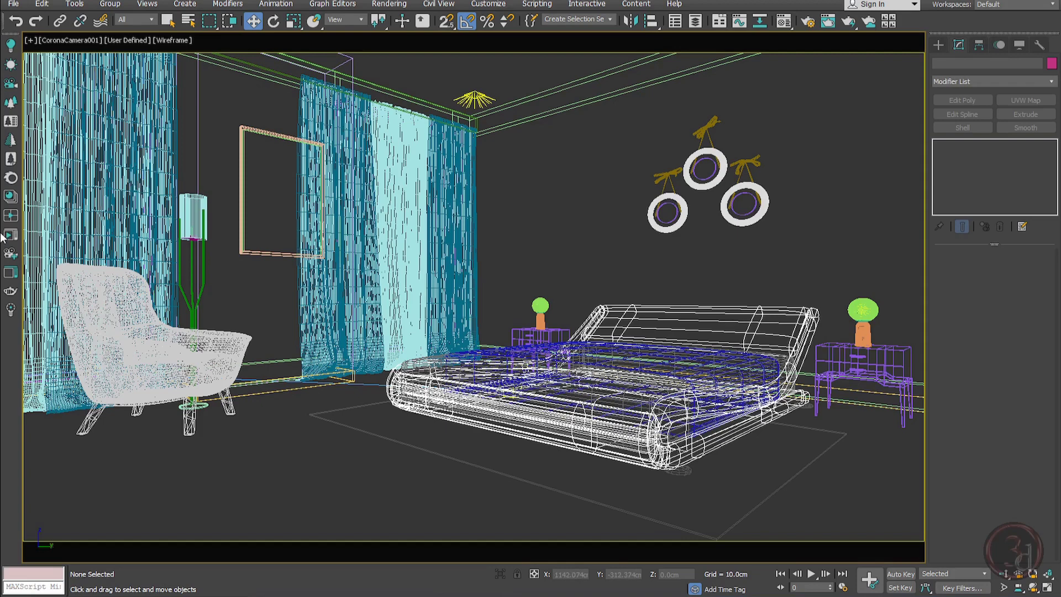
pyautogui.click(11, 246)
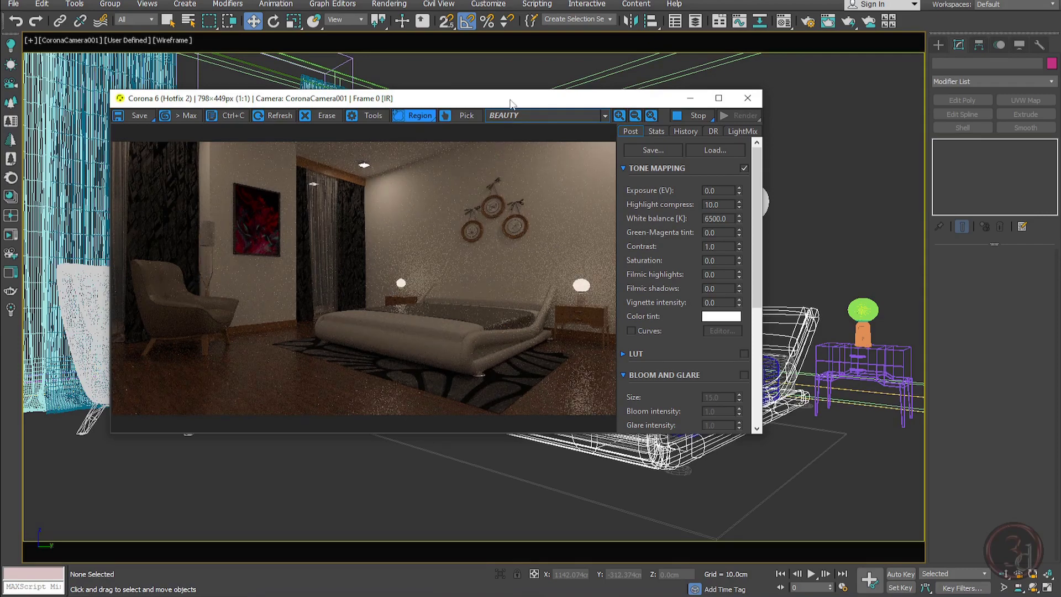
pyautogui.moveTo(511, 99); pyautogui.dragTo(443, 158)
pyautogui.click(479, 100)
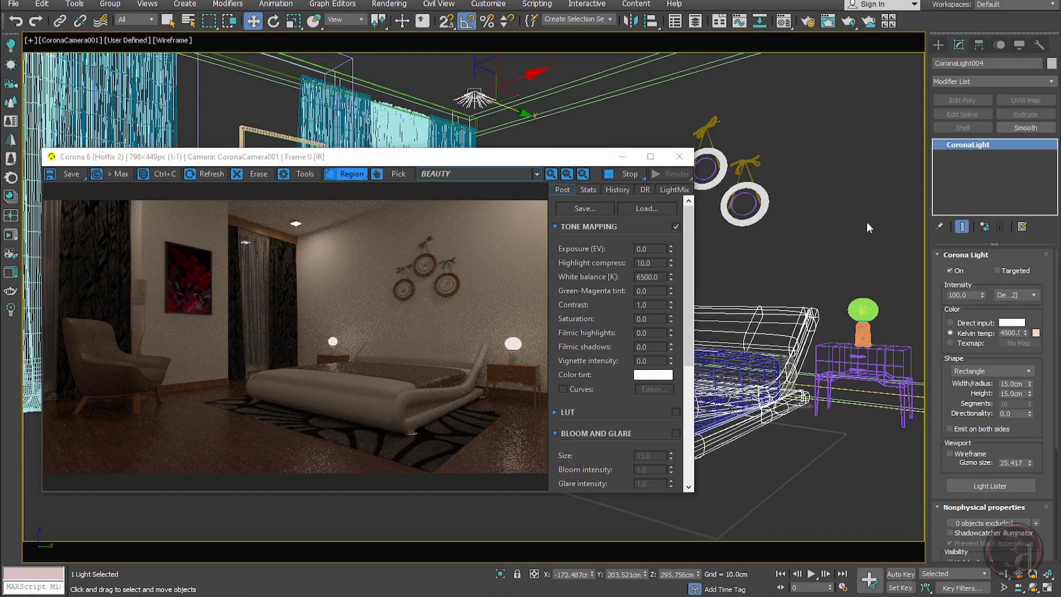
pyautogui.scroll(-3, 1052, 367)
pyautogui.scroll(-3, 1051, 368)
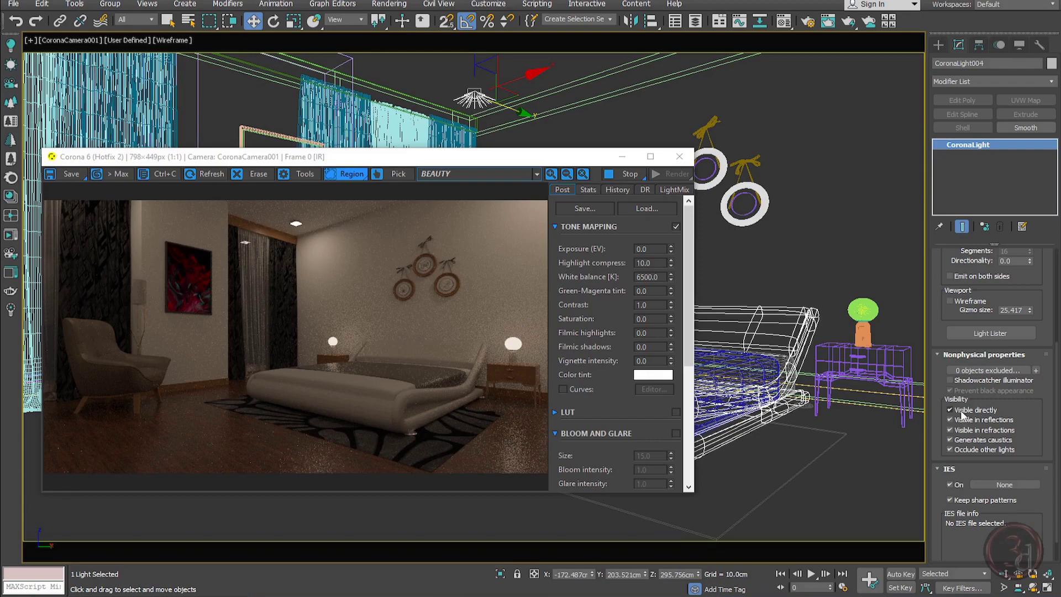
# Turn off the spots' direct, reflection and refraction visibility, caustics and occlusion of other lights
pyautogui.click(959, 412)
pyautogui.click(960, 430)
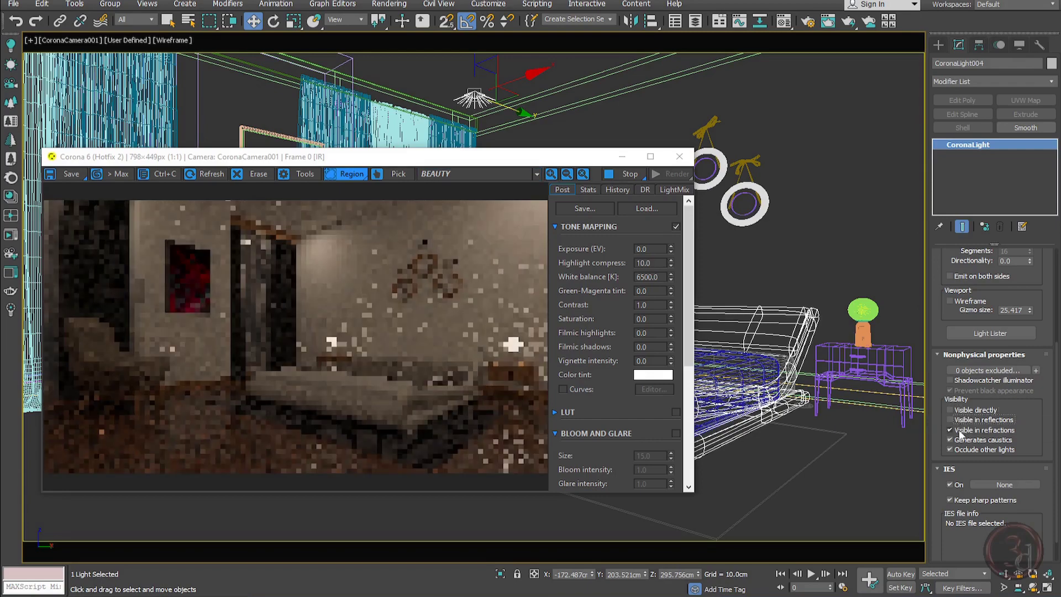
pyautogui.click(961, 440)
pyautogui.click(965, 450)
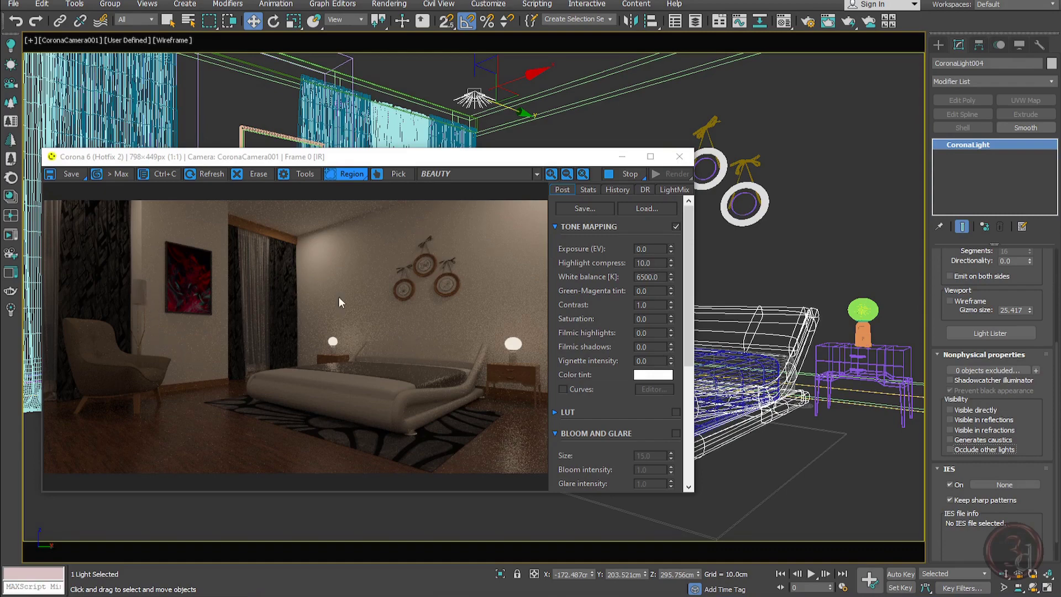
# Limit the selection filter to Lights, select the left bedside lamp's light, and enlarge the light gizmos
pyautogui.click(679, 156)
pyautogui.click(543, 210)
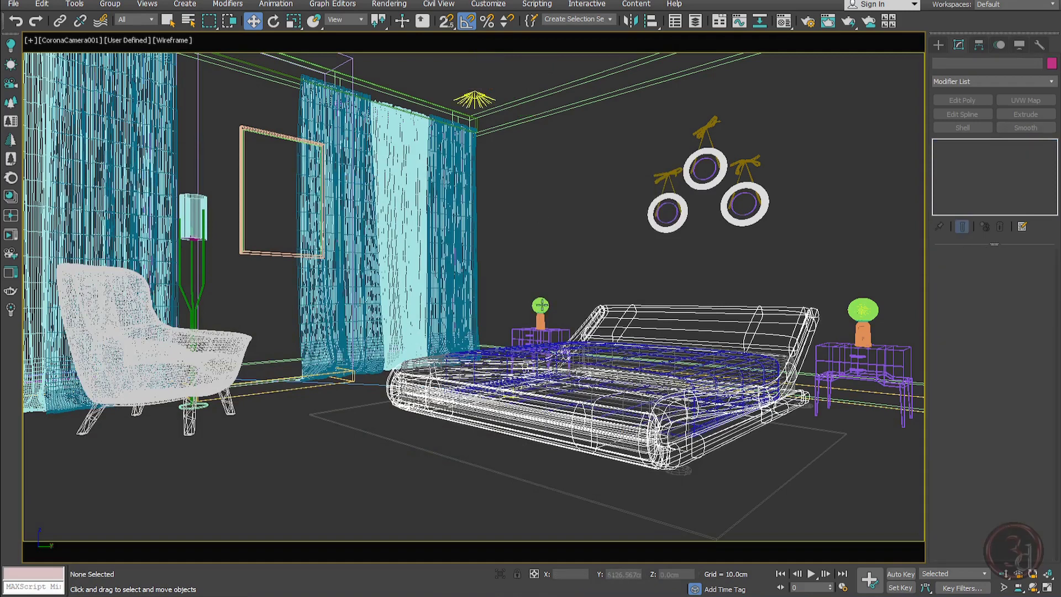
pyautogui.click(541, 305)
pyautogui.click(541, 305)
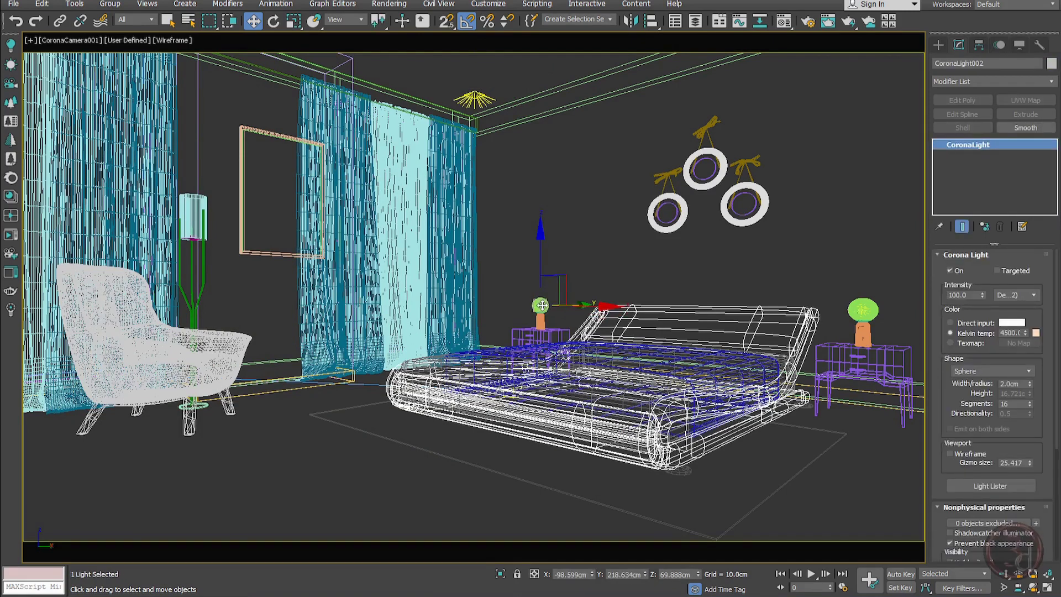
pyautogui.click(516, 260)
pyautogui.click(137, 18)
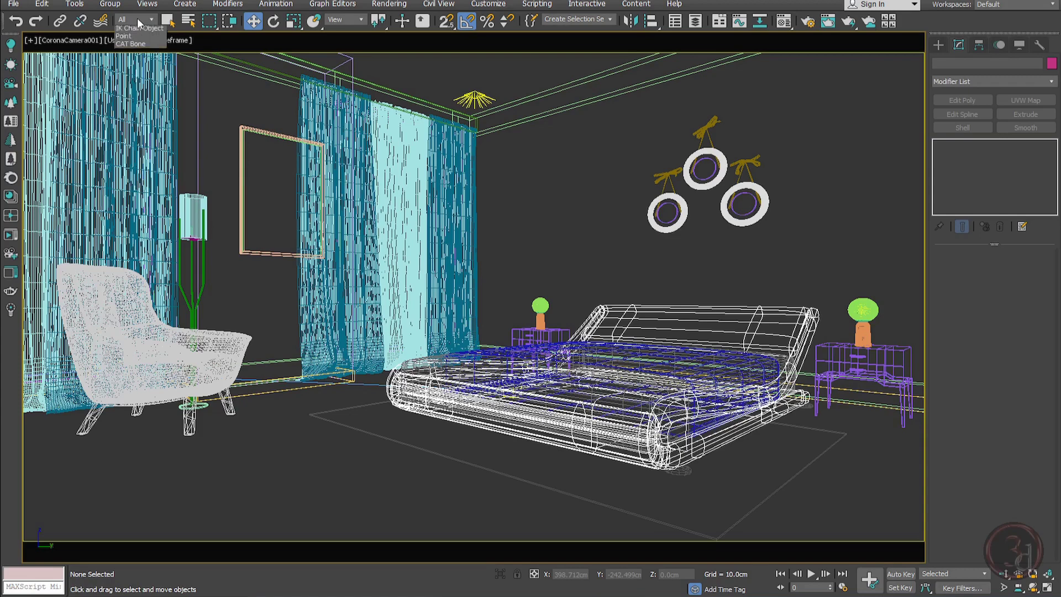
pyautogui.click(128, 52)
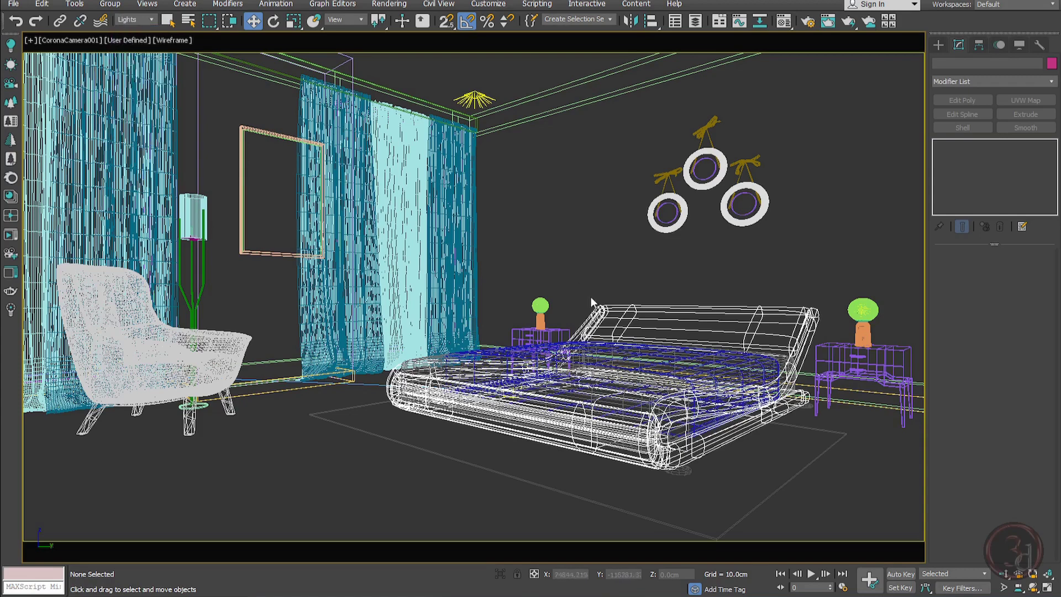
pyautogui.click(542, 304)
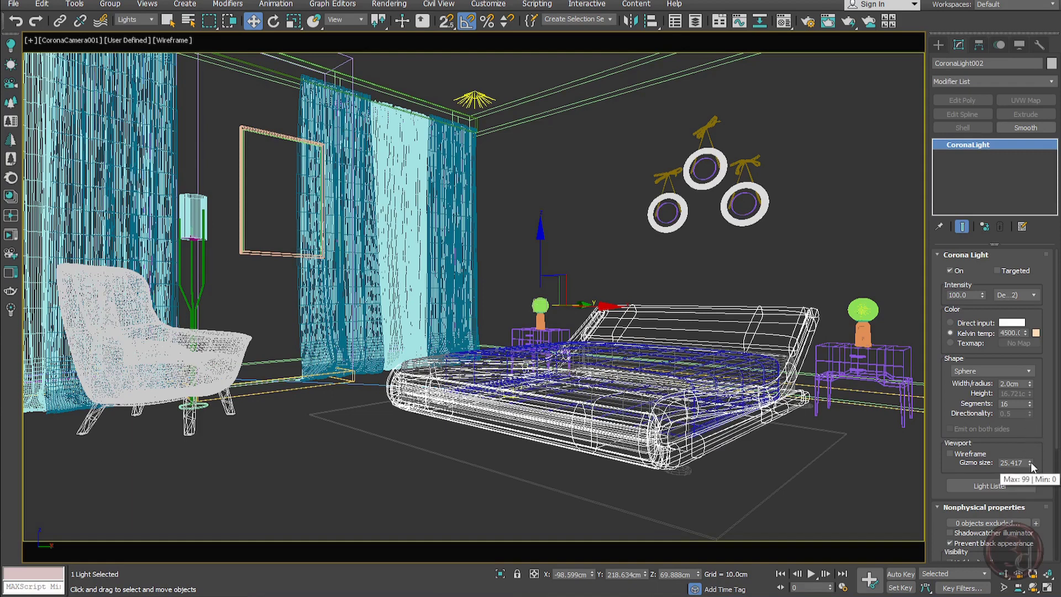
pyautogui.moveTo(1030, 462); pyautogui.dragTo(1049, 353)
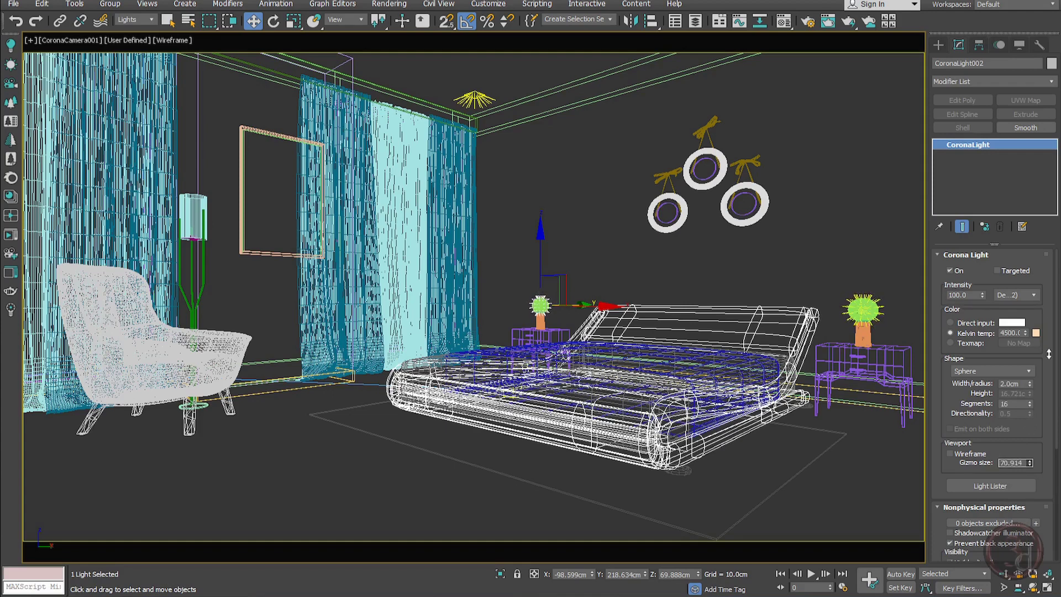
# Shift-drag an independent copy of the lamp light to the left, creating CoronaLight007
pyautogui.click(551, 281)
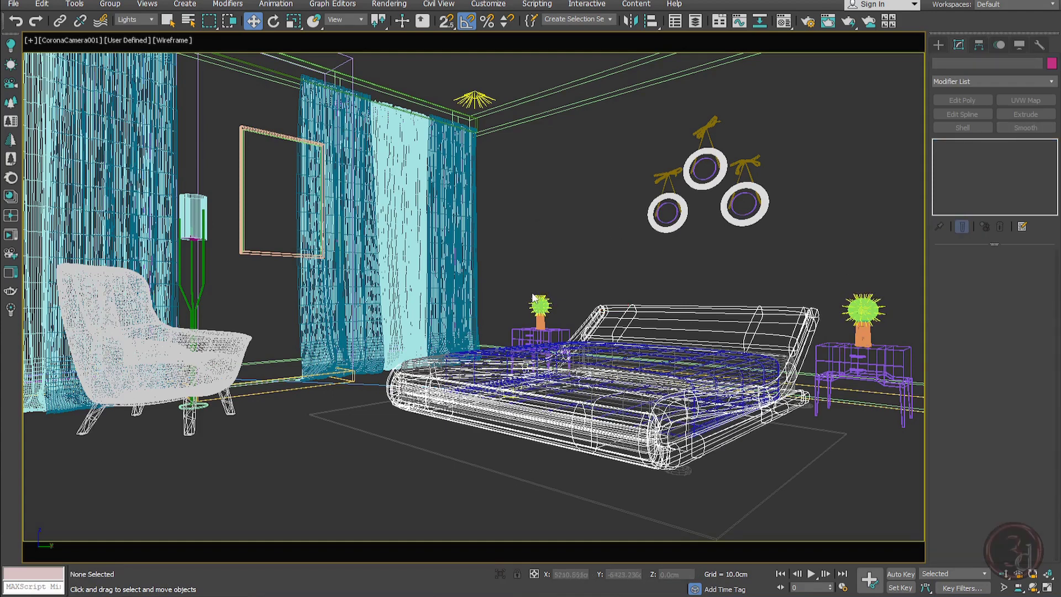
pyautogui.click(537, 301)
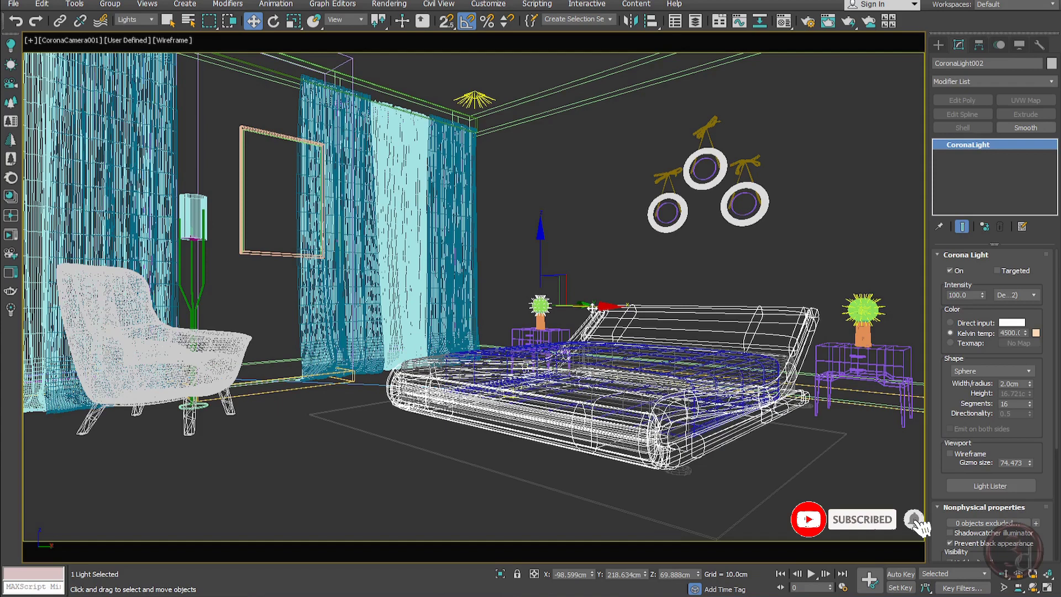
pyautogui.keyDown('shift'); pyautogui.moveTo(593, 307); pyautogui.dragTo(494, 307); pyautogui.keyUp('shift')
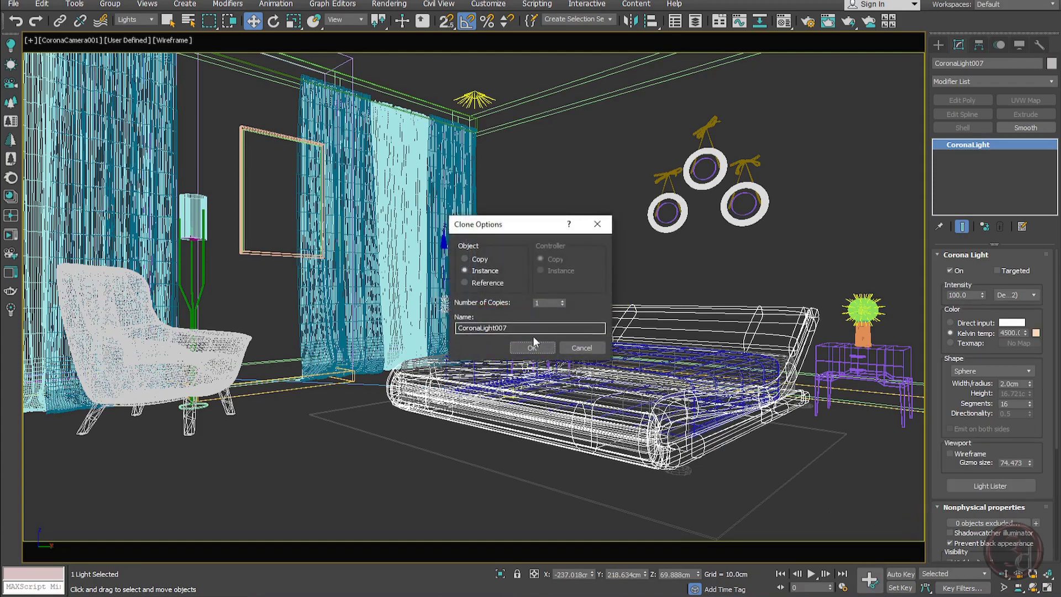
pyautogui.click(465, 259)
pyautogui.click(534, 348)
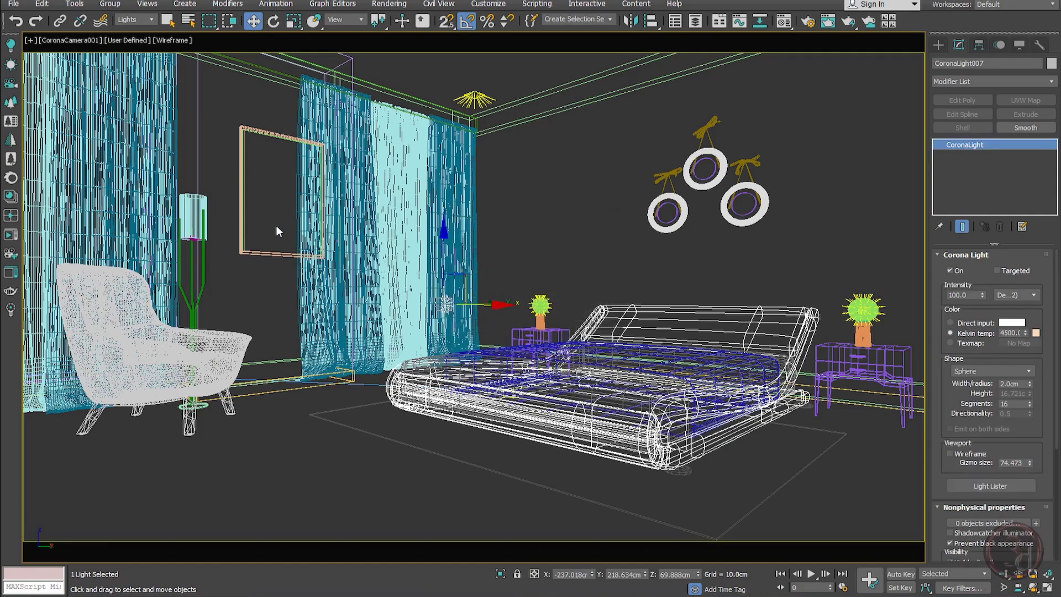
# Align CoronaLight007 centre-to-centre with the floor lamp shade and start Corona interactive rendering
pyautogui.hotkey('alt', 'a')
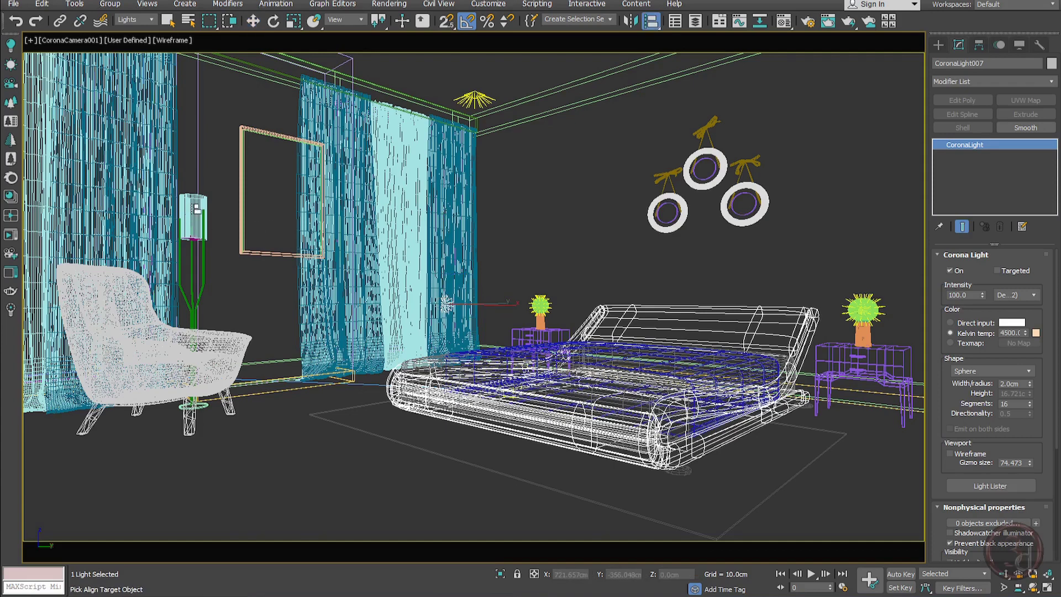
pyautogui.click(139, 18)
pyautogui.click(136, 31)
pyautogui.click(196, 216)
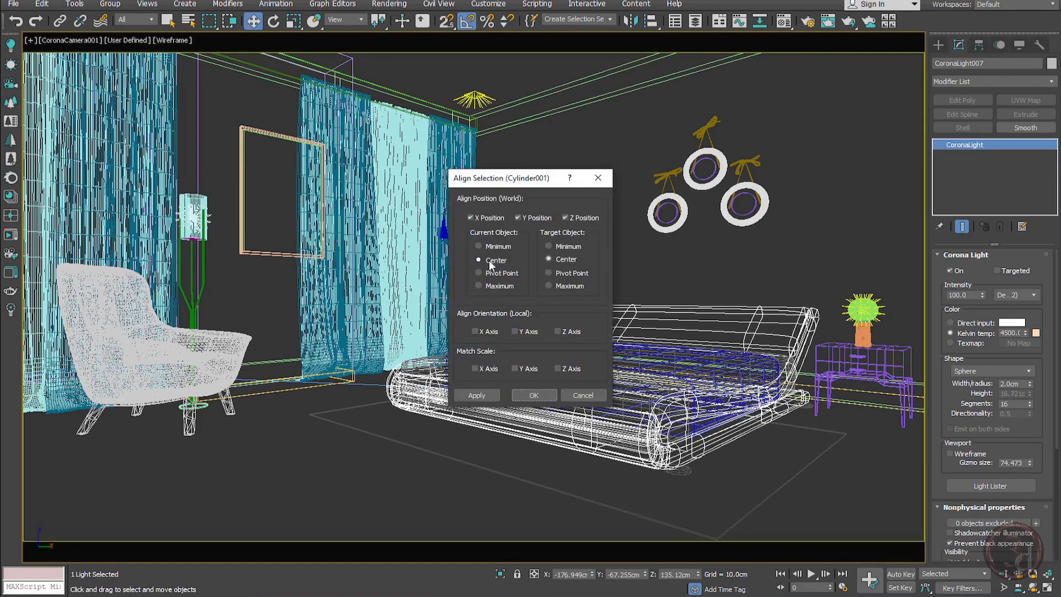
pyautogui.click(534, 396)
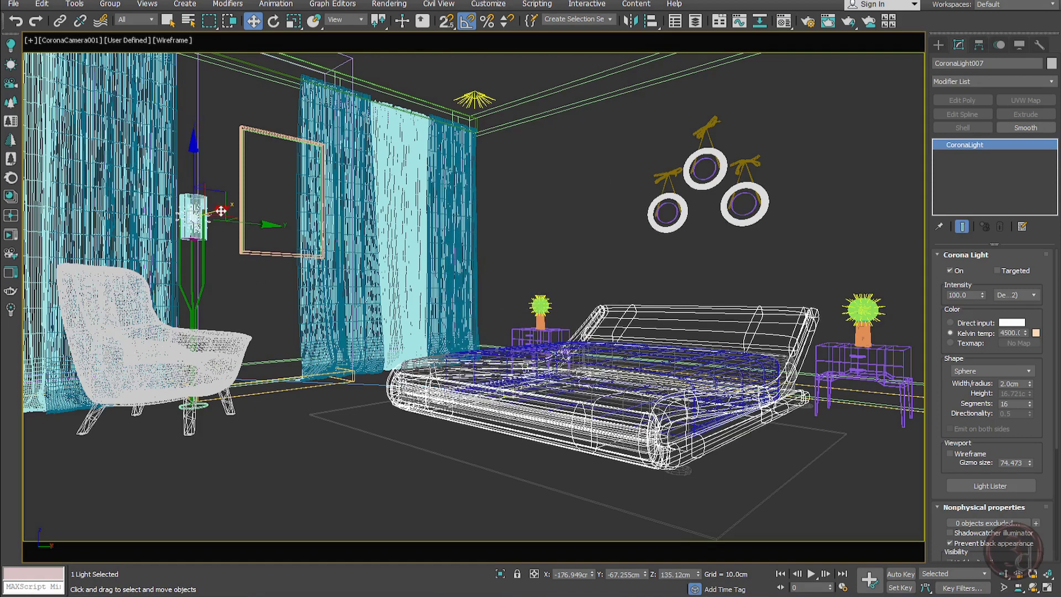
pyautogui.click(11, 253)
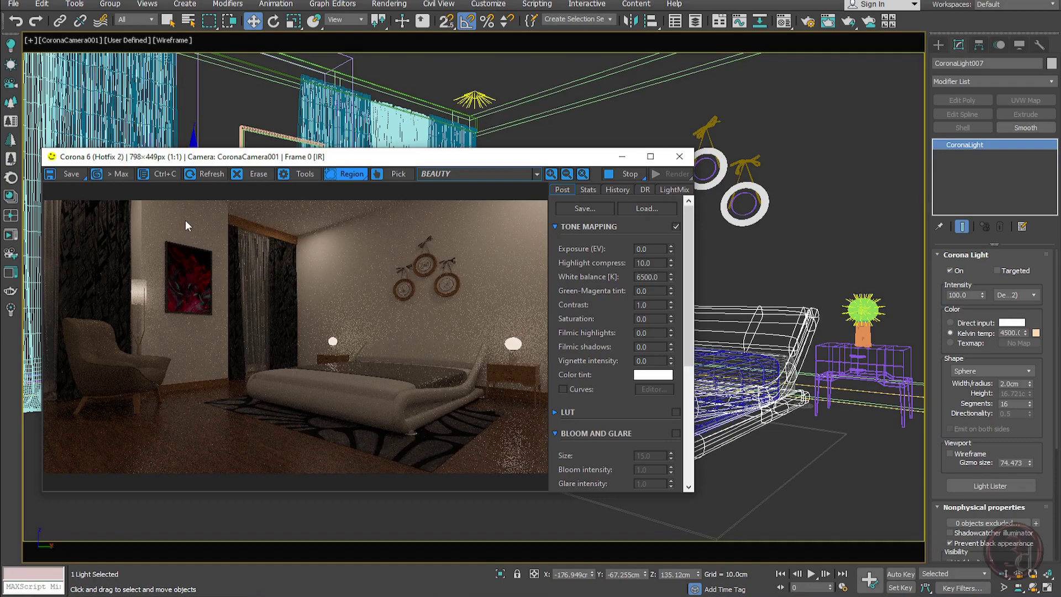
# Render a region over the floor lamp and raise CoronaLight007's intensity to 250, then 300
pyautogui.moveTo(184, 220)
pyautogui.mouseDown()
pyautogui.moveTo(132, 333)
pyautogui.moveTo(96, 377)
pyautogui.mouseUp()
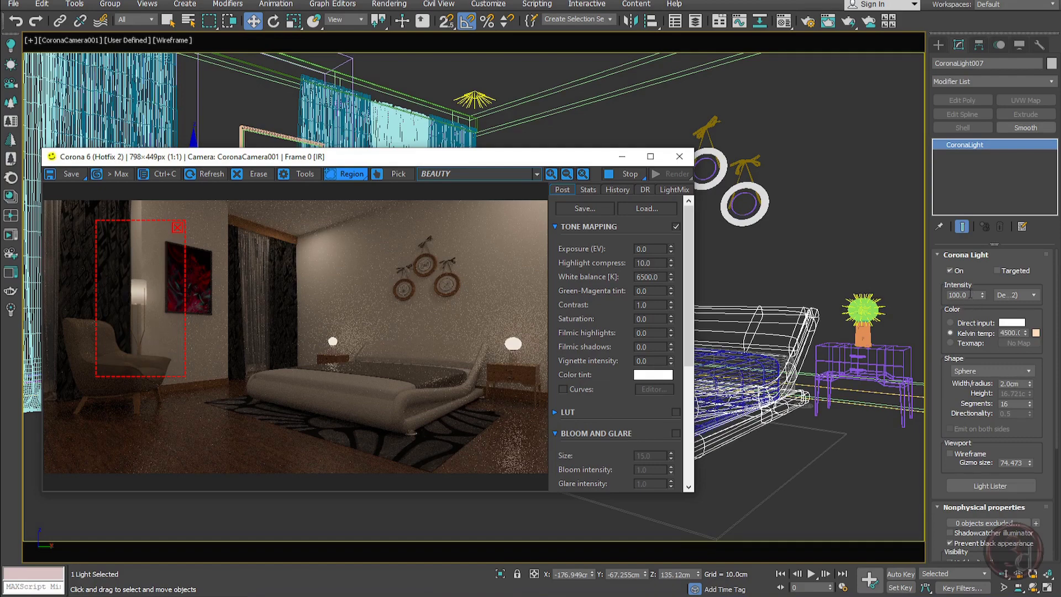
pyautogui.doubleClick(972, 295)
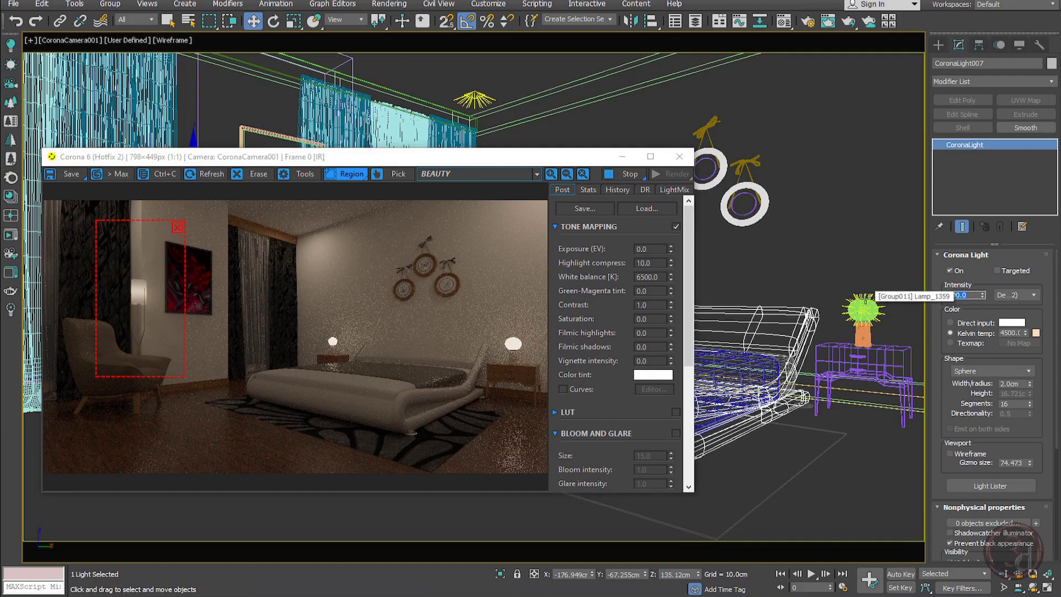
pyautogui.write('250')
pyautogui.press('Return')
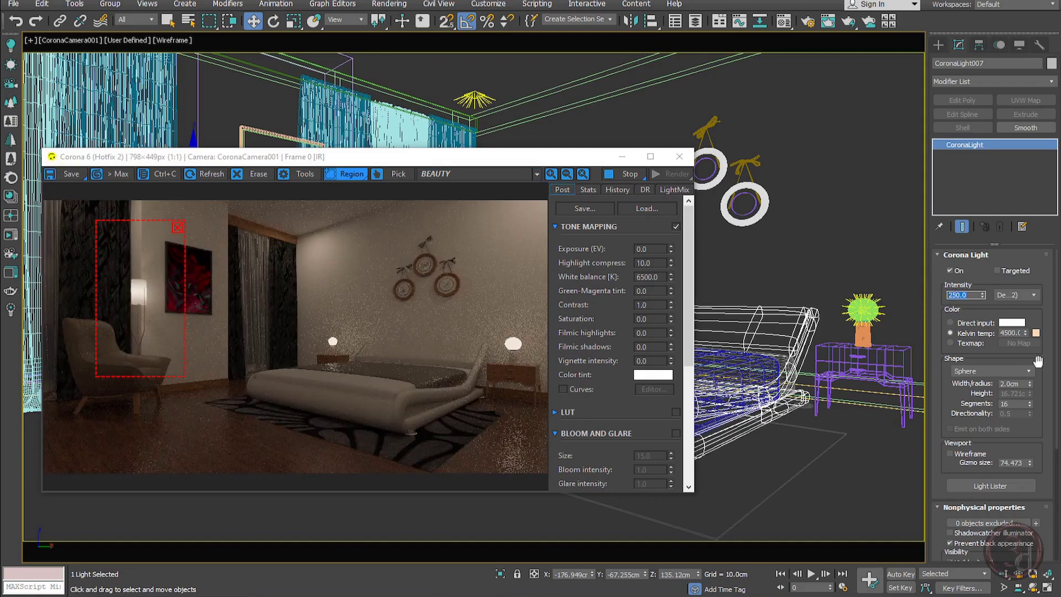
pyautogui.write('300')
pyautogui.press('Return')
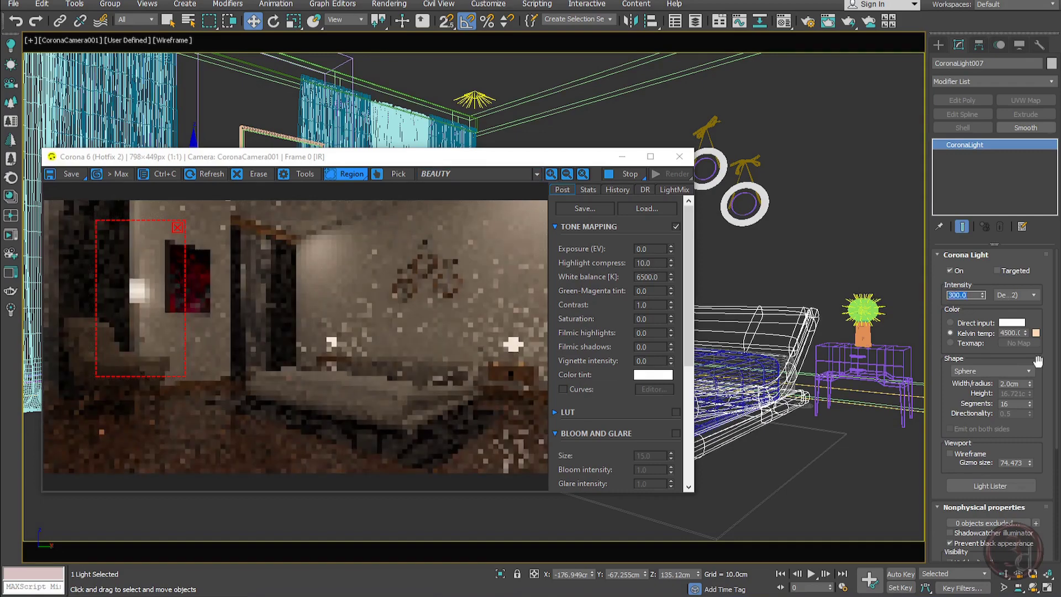
pyautogui.click(177, 227)
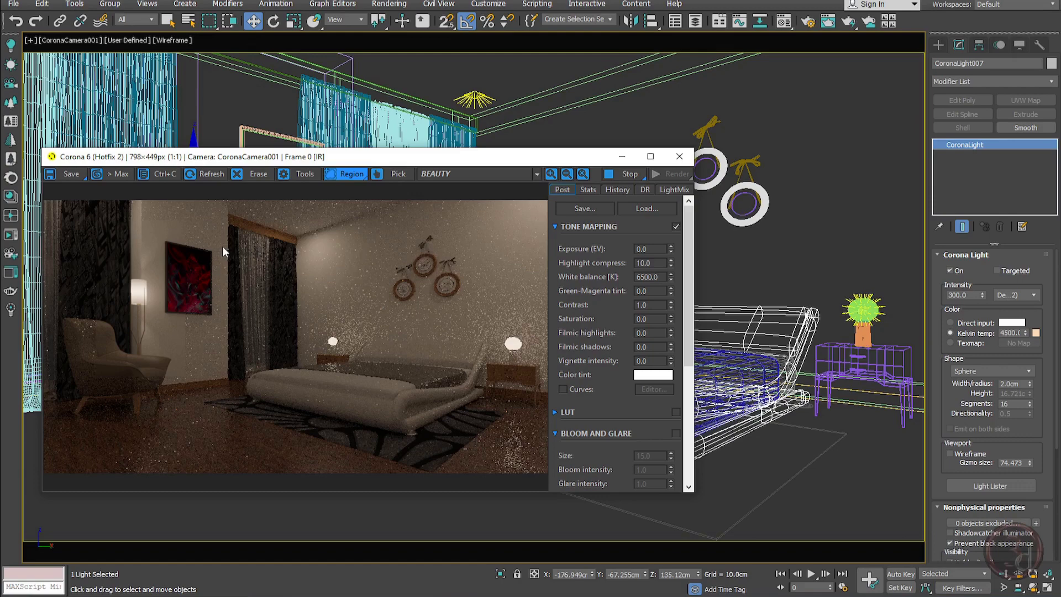
pyautogui.moveTo(365, 156); pyautogui.dragTo(392, 148)
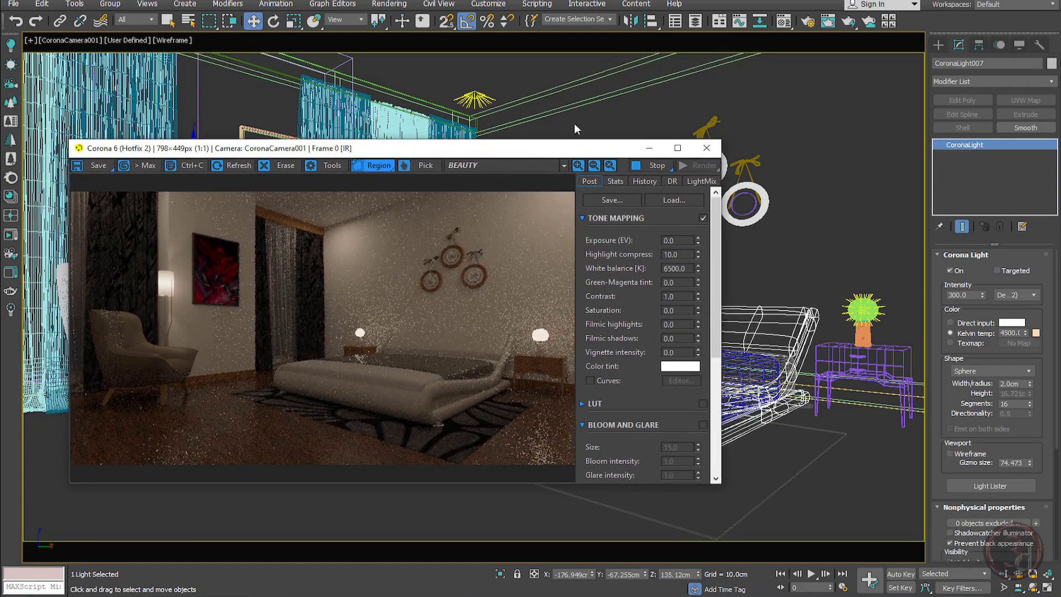
# Select ceiling light CoronaLight004 and set its directionality to 0.3, then 0.5
pyautogui.click(476, 99)
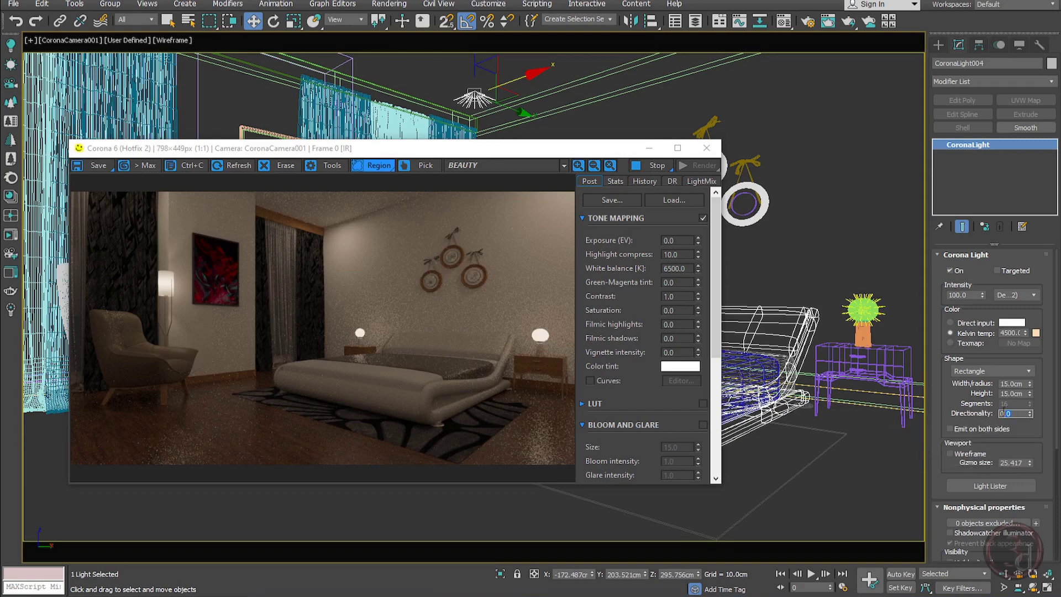
pyautogui.doubleClick(1007, 414)
pyautogui.write('0.3')
pyautogui.press('Return')
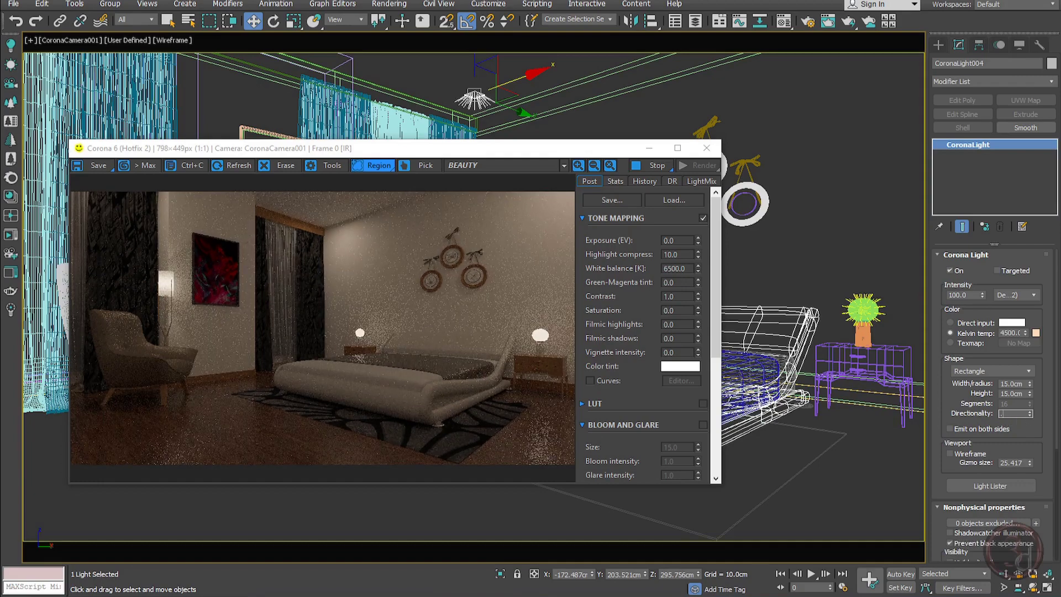
pyautogui.write('0.5')
pyautogui.press('Return')
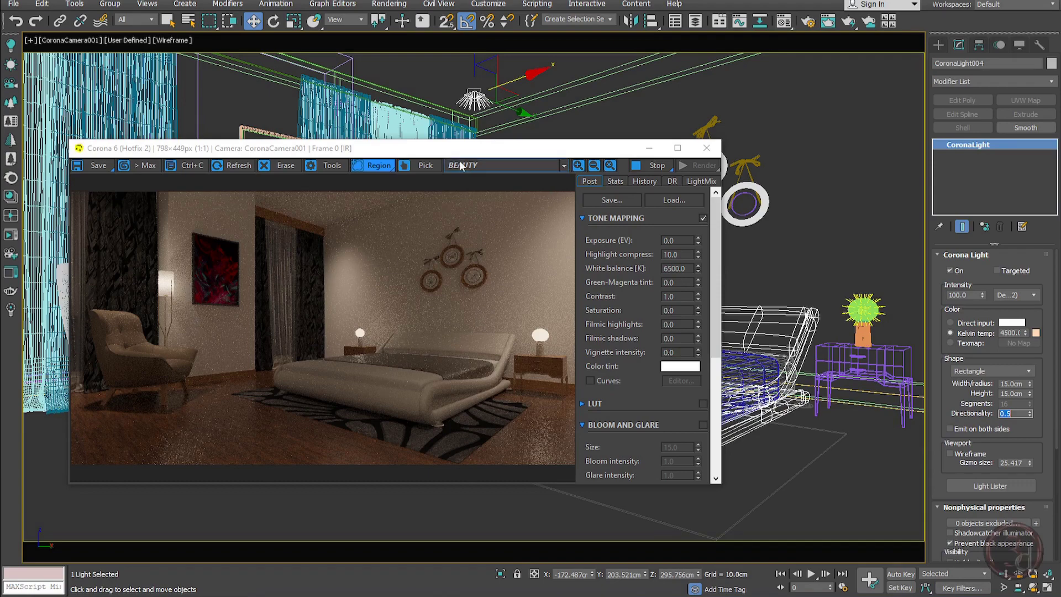
# In the frame buffer, enable Bloom and Glare with bloom intensity 5.0, then close it
pyautogui.moveTo(430, 149); pyautogui.dragTo(462, 123)
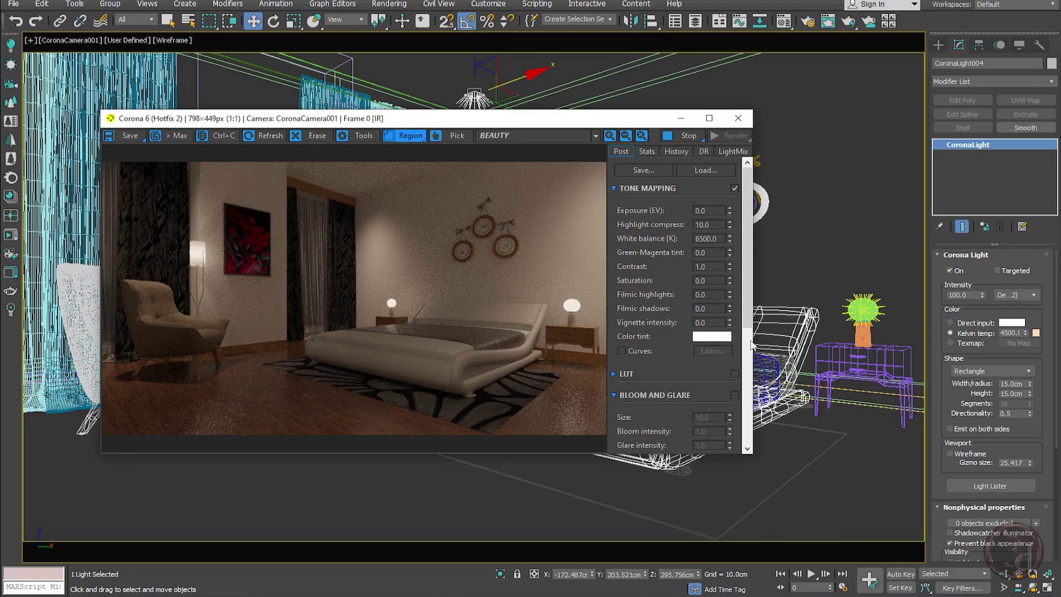
pyautogui.moveTo(747, 296); pyautogui.dragTo(742, 260)
pyautogui.click(734, 395)
pyautogui.moveTo(709, 431); pyautogui.dragTo(639, 430)
pyautogui.write('5')
pyautogui.press('Return')
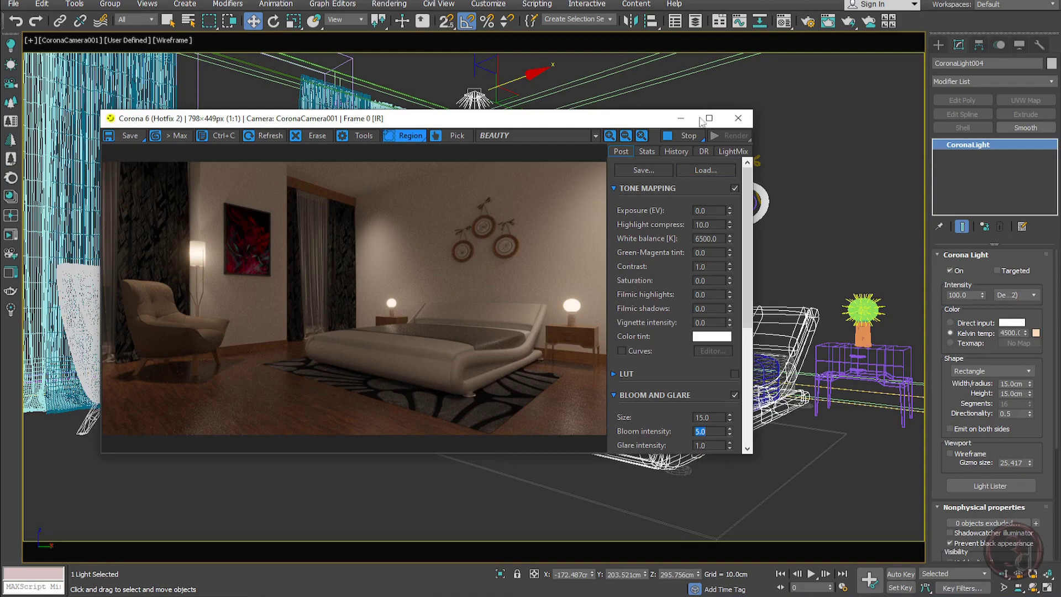
pyautogui.click(739, 118)
pyautogui.click(604, 207)
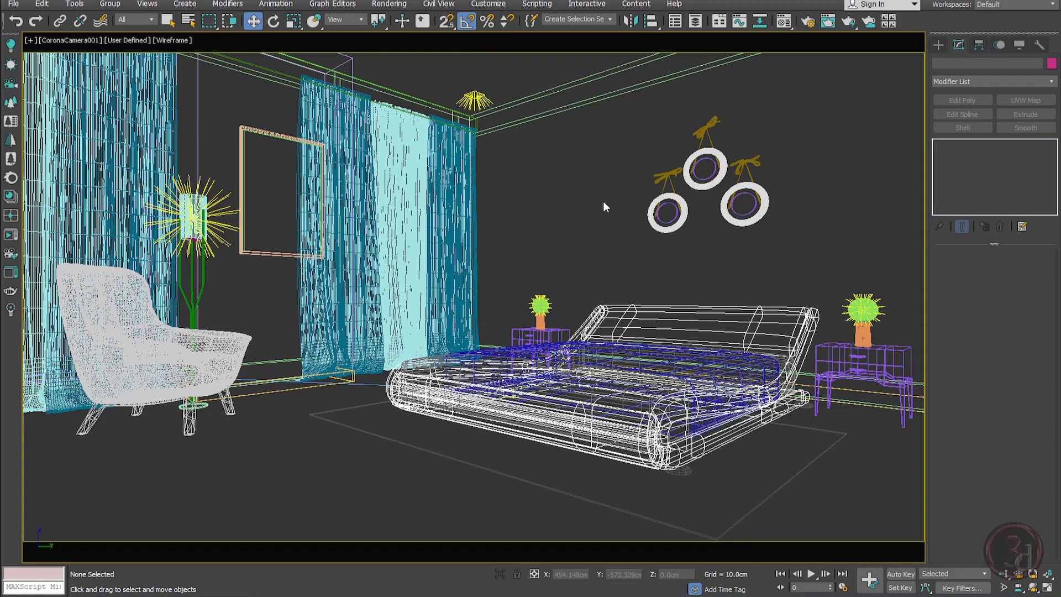
# In top view, draw a small circle beside the ceiling light and extrude it 2 cm
pyautogui.press('t')
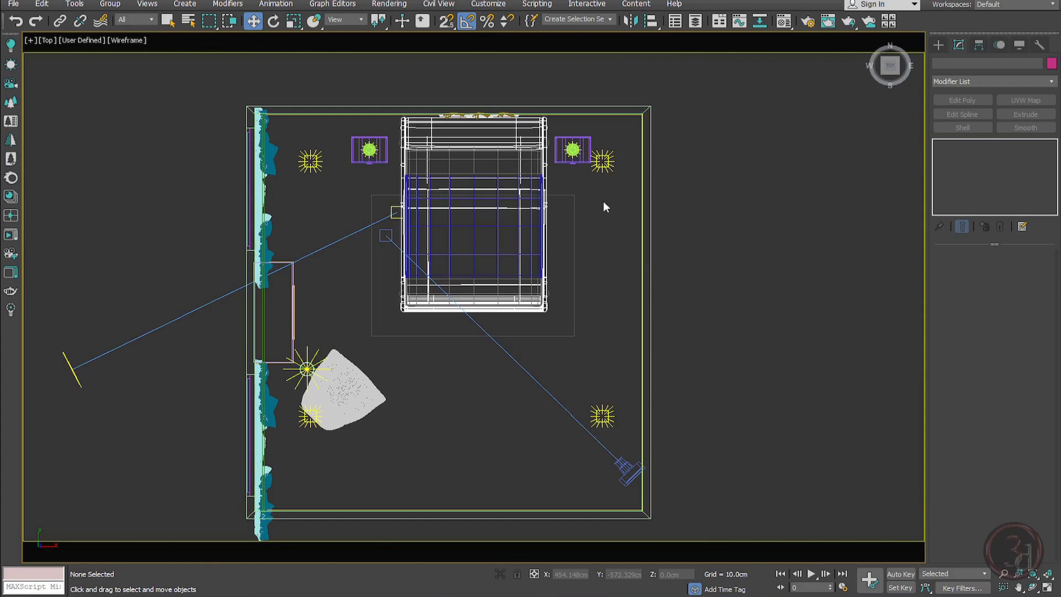
pyautogui.scroll(10, 309, 163)
pyautogui.moveTo(495, 142); pyautogui.dragTo(548, 231, button='middle')
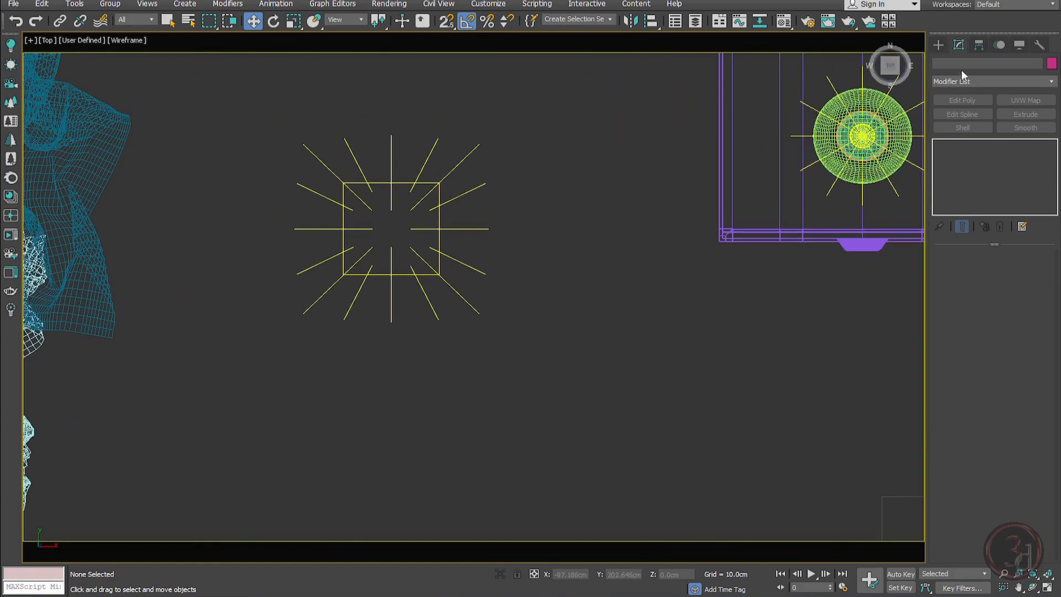
pyautogui.click(938, 45)
pyautogui.rightClick(549, 181)
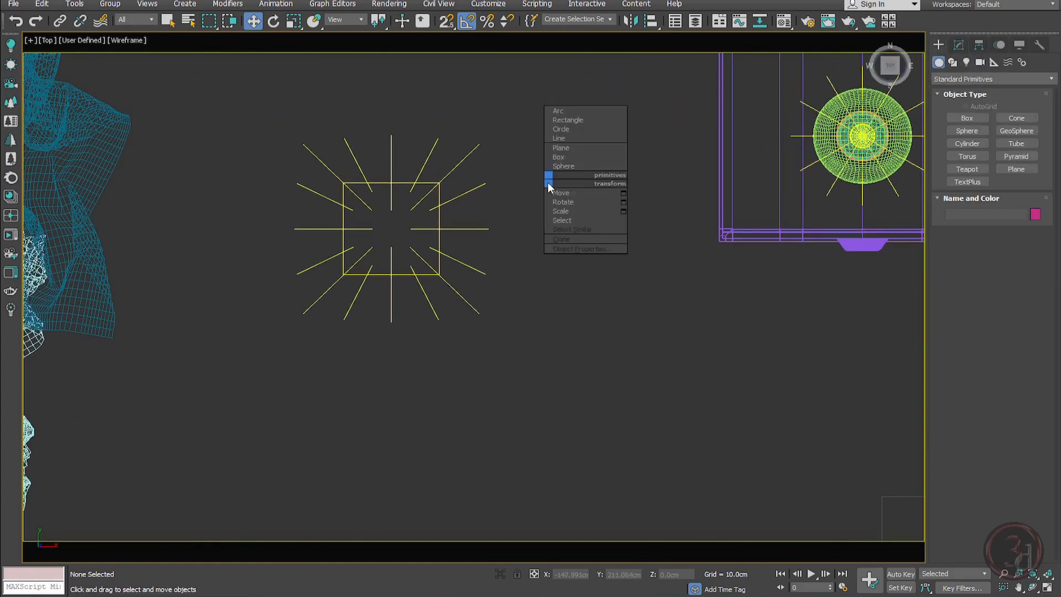
pyautogui.click(568, 129)
pyautogui.moveTo(521, 218); pyautogui.dragTo(543, 229)
pyautogui.click(959, 45)
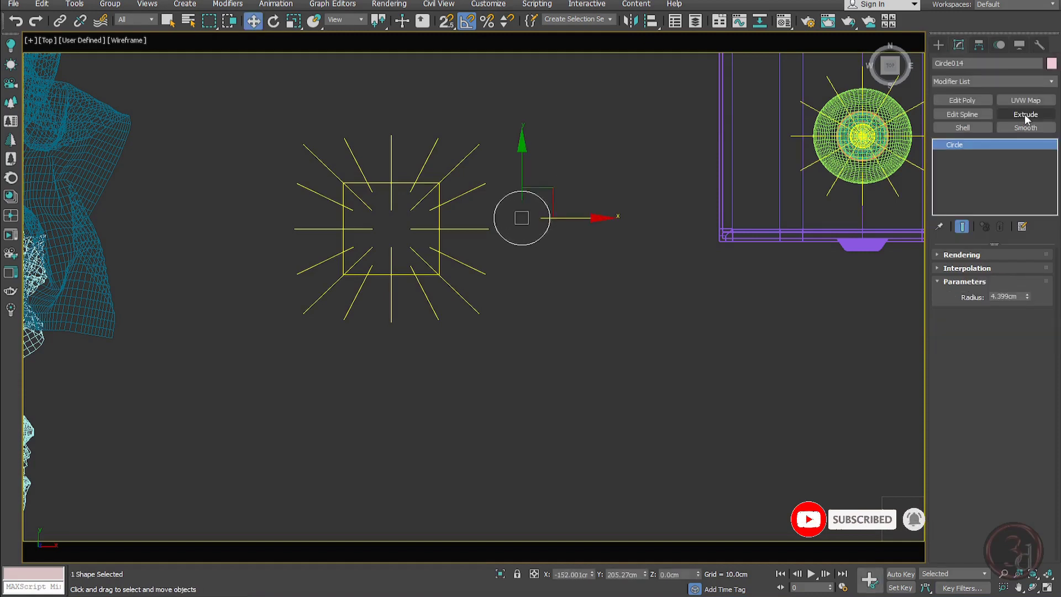
pyautogui.click(1026, 114)
pyautogui.doubleClick(1018, 271)
pyautogui.write('2')
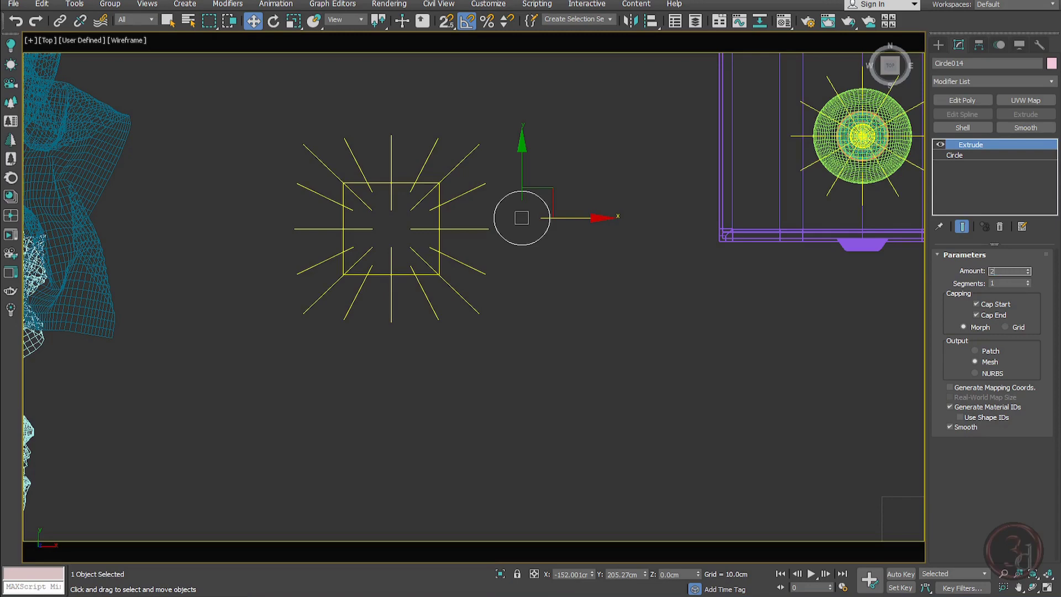
pyautogui.press('Return')
# Add Edit Poly to the disc and inset its face in polygon mode
pyautogui.press('z')
pyautogui.press('p')
pyautogui.press('F3')
pyautogui.click(962, 100)
pyautogui.click(1006, 351)
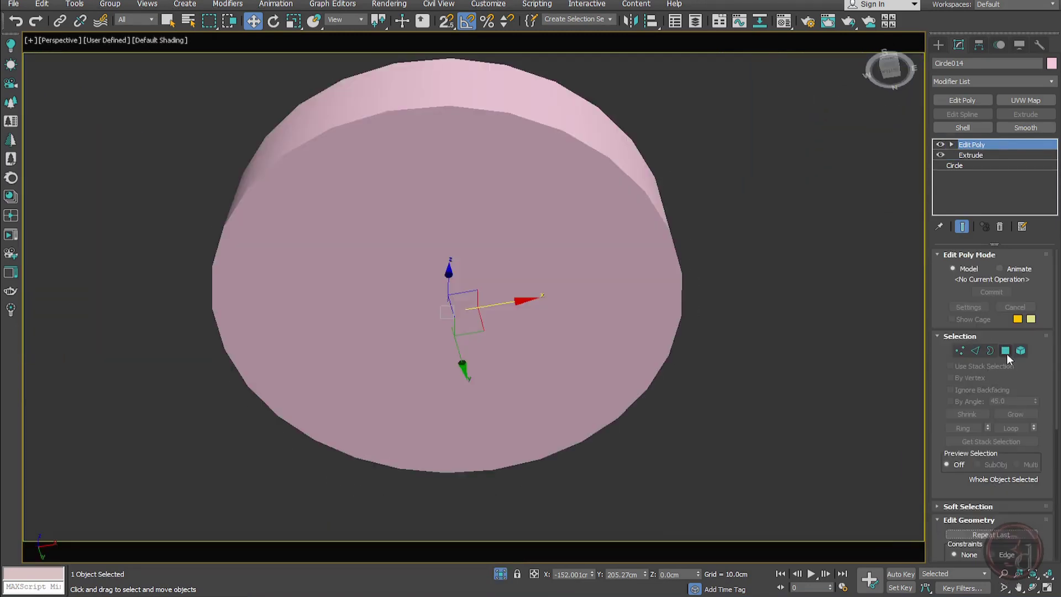
pyautogui.click(497, 265)
pyautogui.rightClick(555, 241)
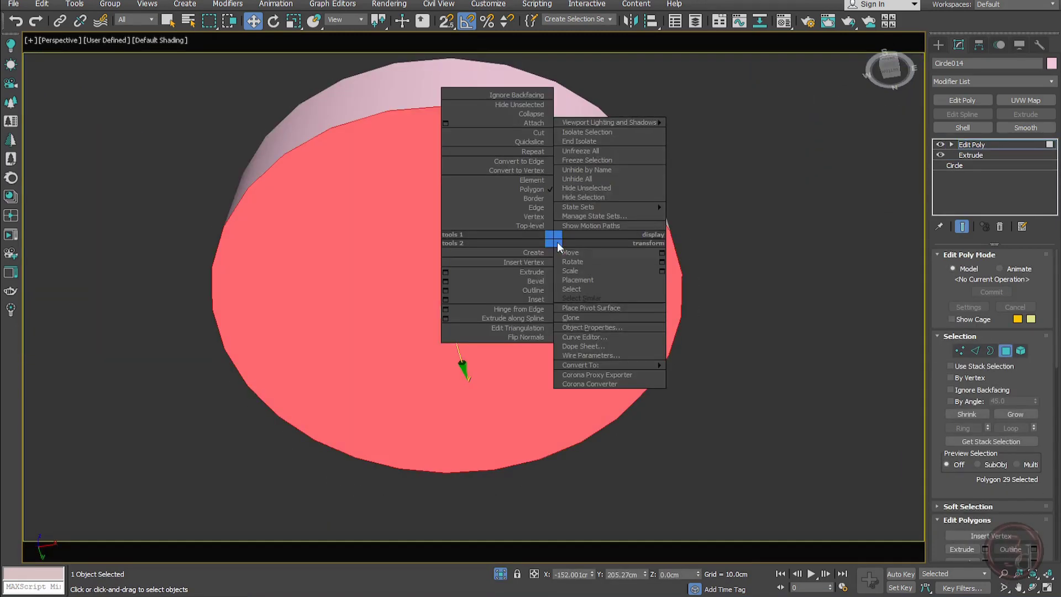
pyautogui.click(448, 299)
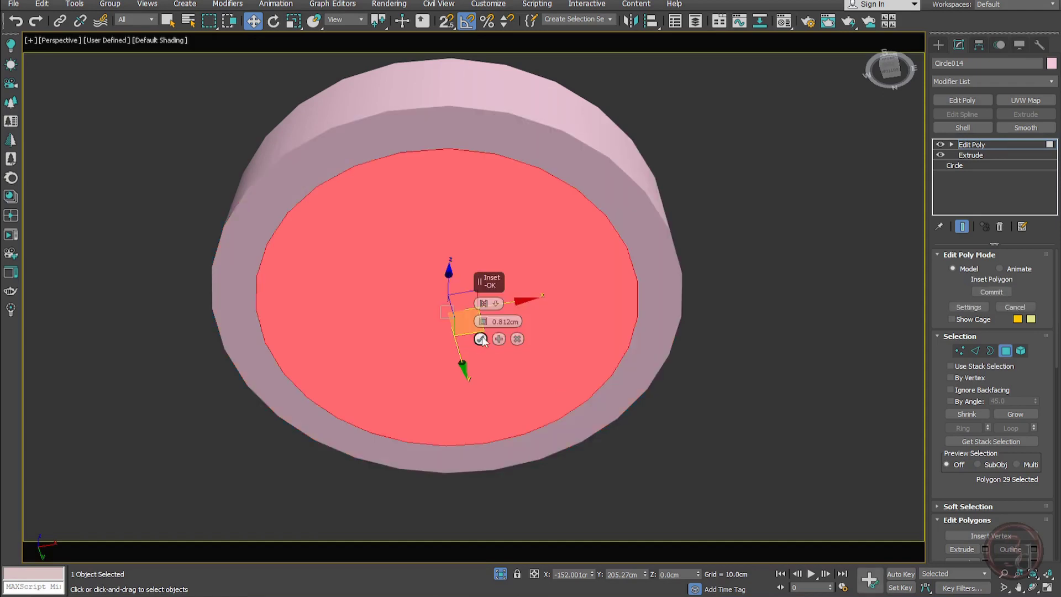
pyautogui.click(482, 337)
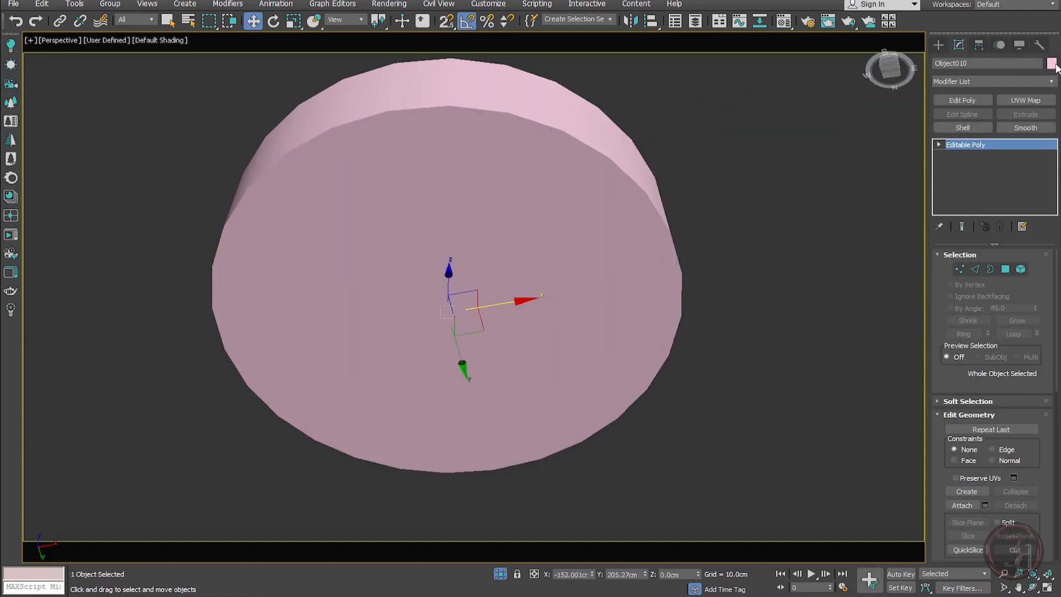
# Give the disc a purple object colour
pyautogui.click(1052, 63)
pyautogui.click(626, 260)
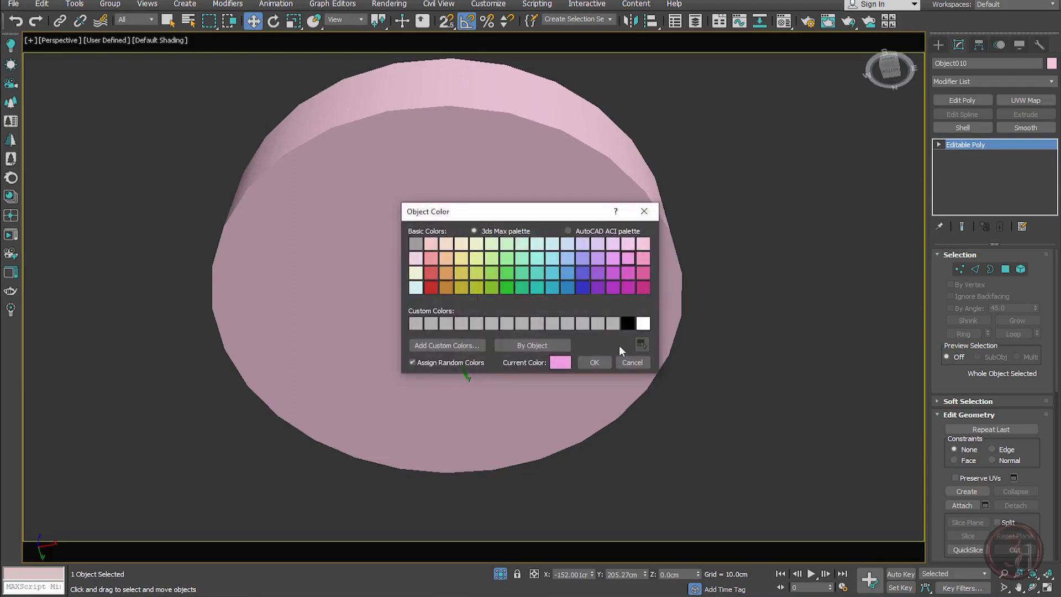
pyautogui.click(596, 276)
pyautogui.click(594, 363)
# Make the active material slot a CoronaLightMtl and shade the disc with its material colour
pyautogui.press('m')
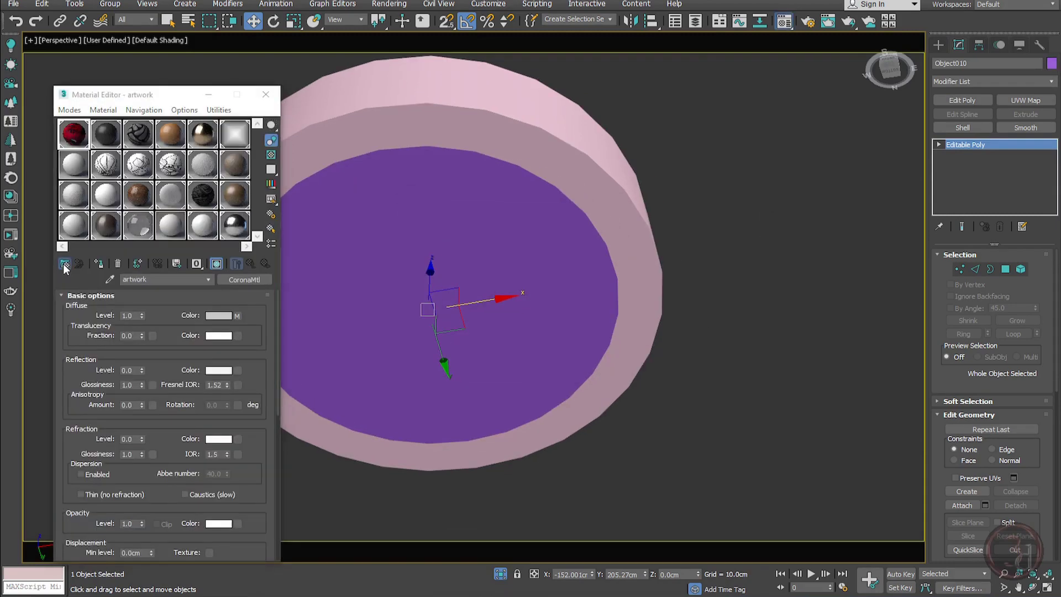
pyautogui.click(63, 264)
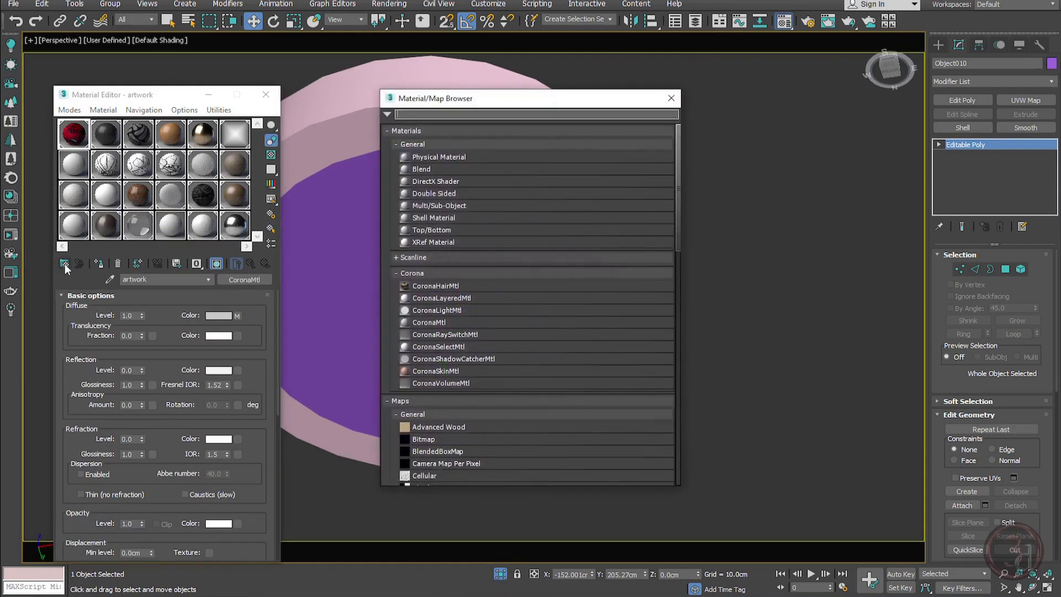
pyautogui.doubleClick(459, 310)
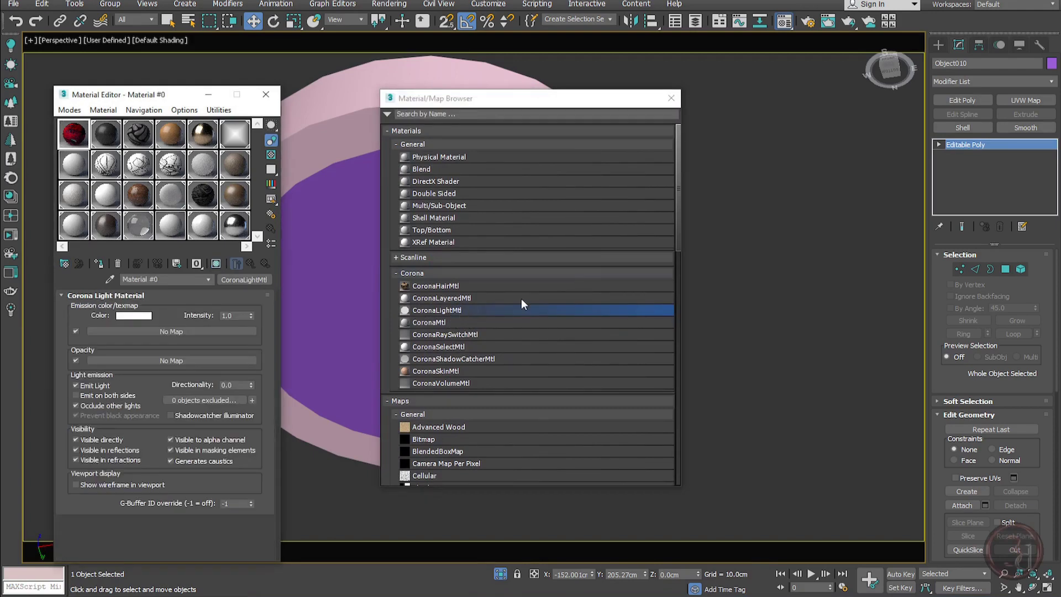
pyautogui.click(671, 100)
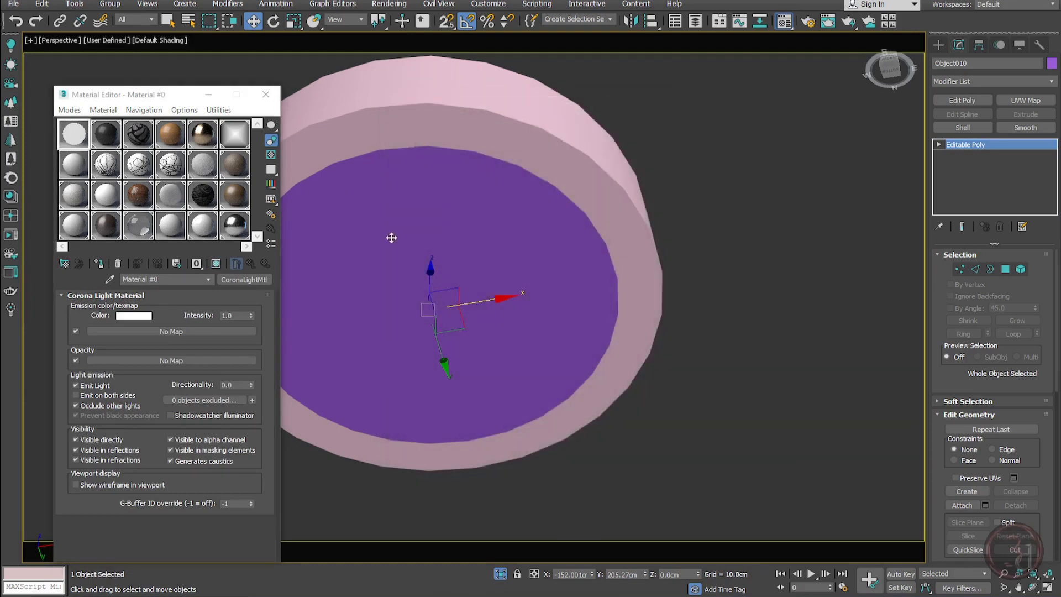
pyautogui.click(1020, 45)
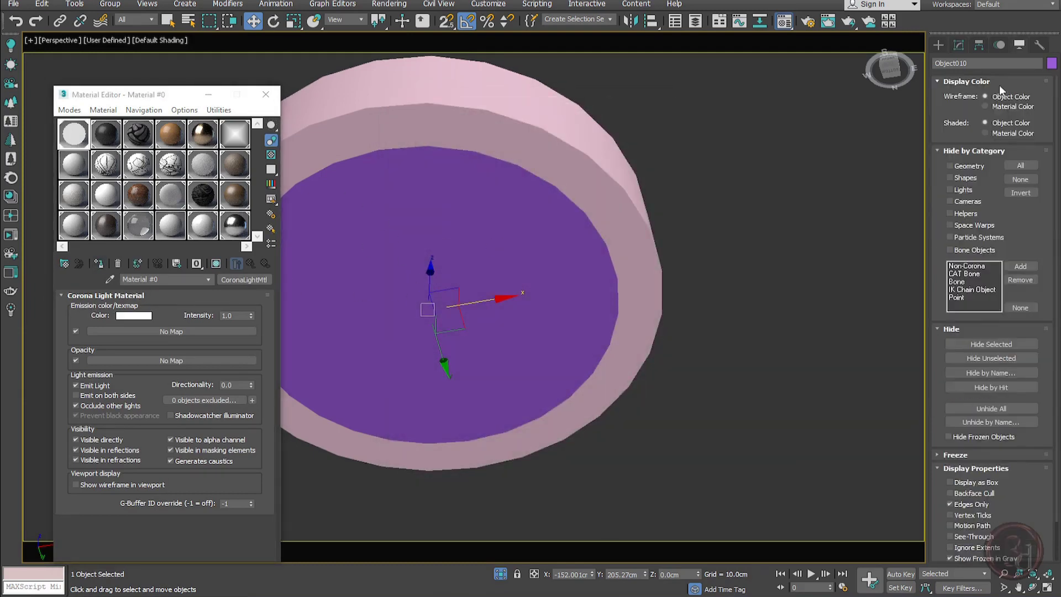
pyautogui.click(986, 133)
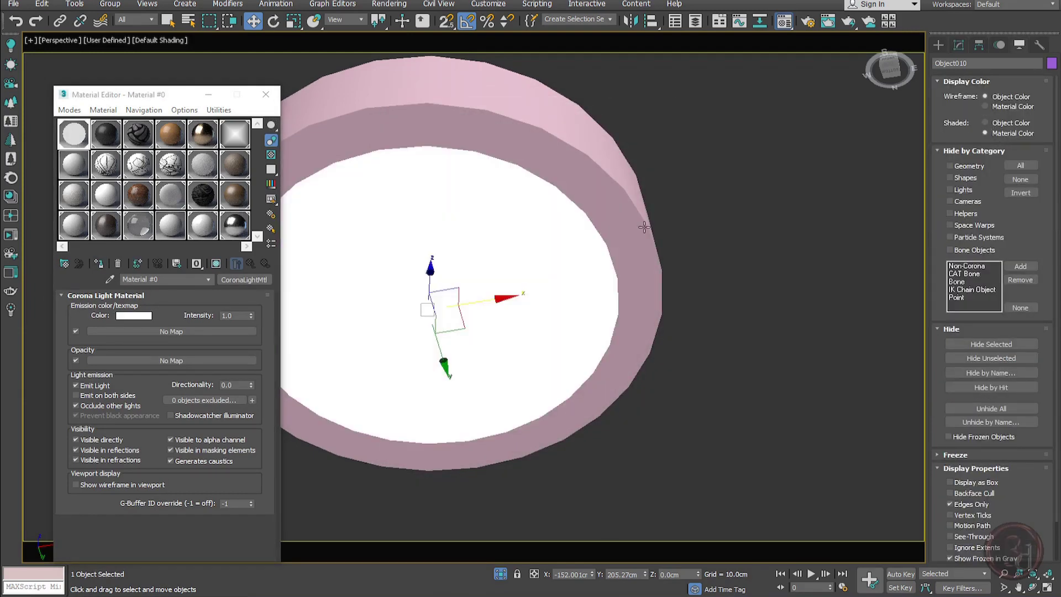
pyautogui.scroll(2, 758, 180)
pyautogui.click(758, 180)
pyautogui.click(544, 227)
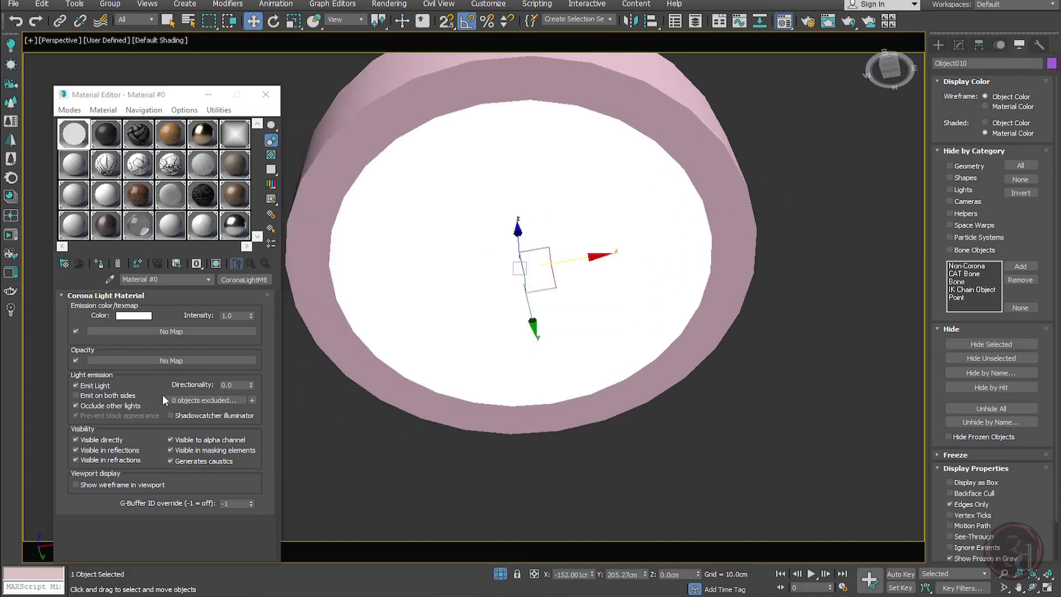
# Set the light material's intensity to 5.0 and turn off light emission
pyautogui.doubleClick(229, 316)
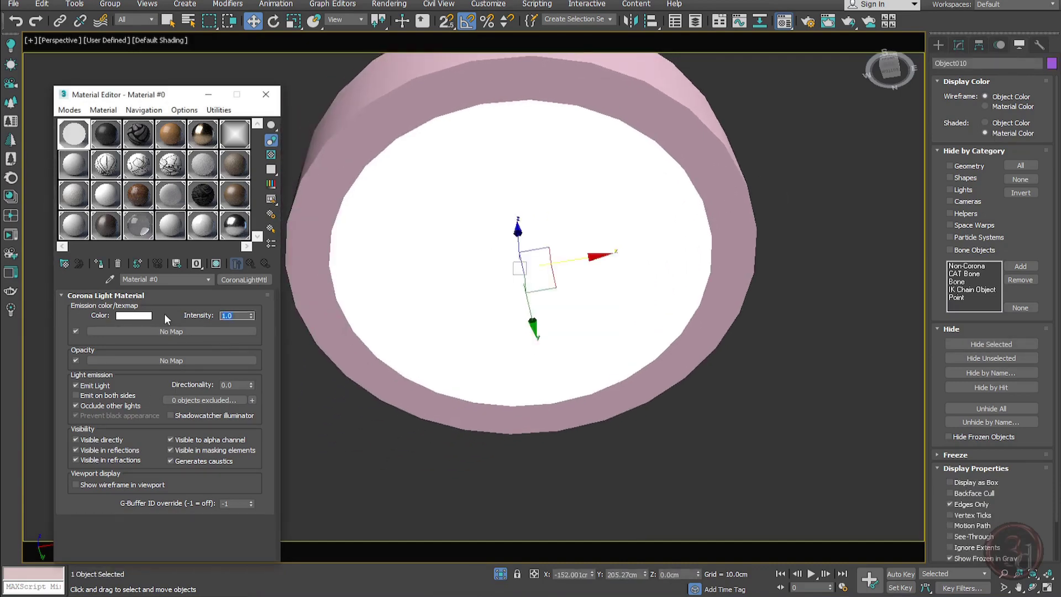
pyautogui.write('1')
pyautogui.write('5')
pyautogui.press('Return')
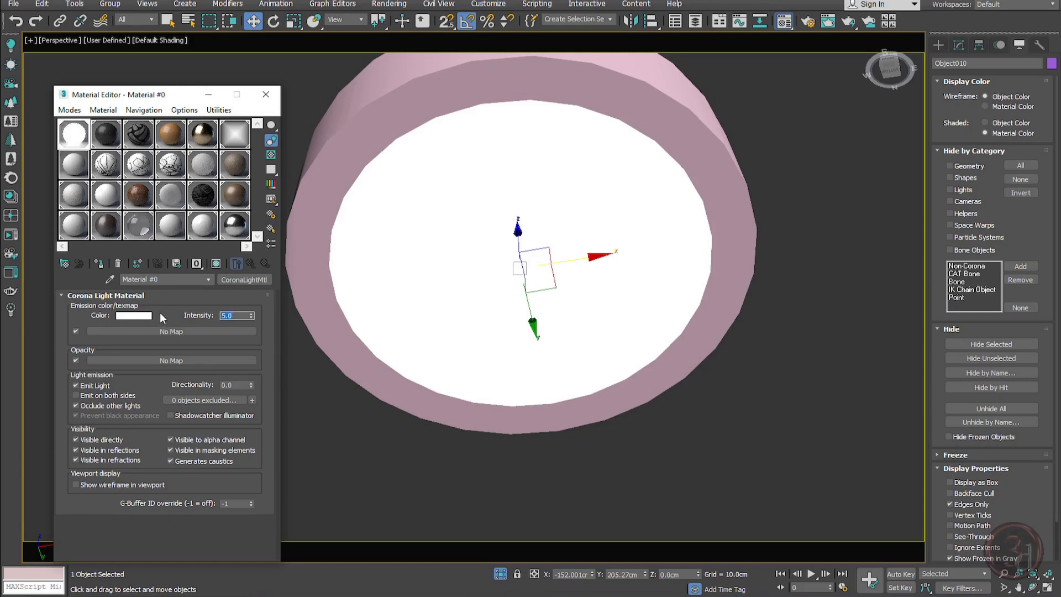
pyautogui.doubleClick(75, 135)
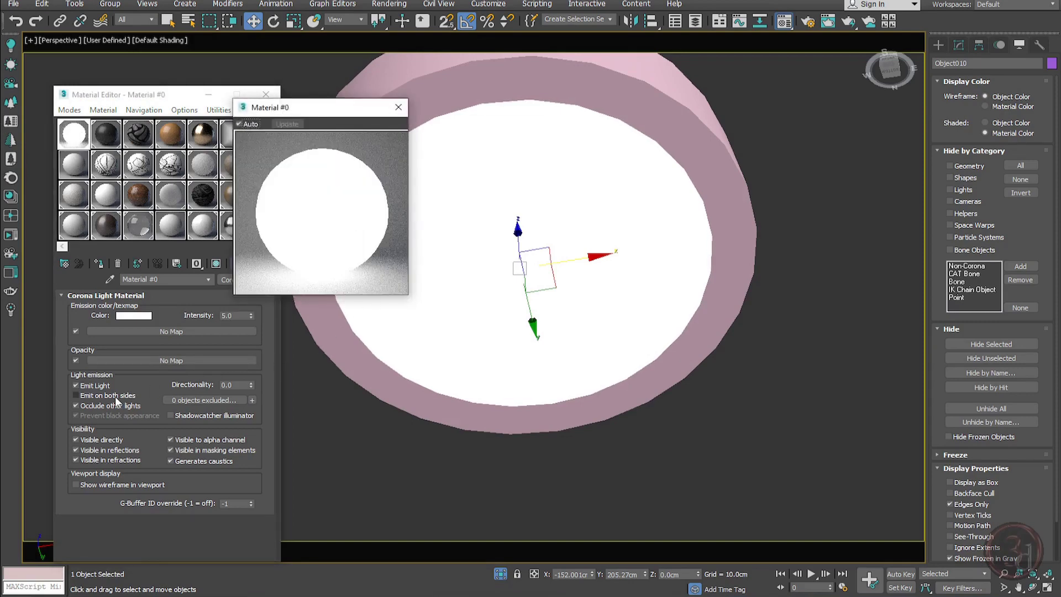
pyautogui.moveTo(94, 395)
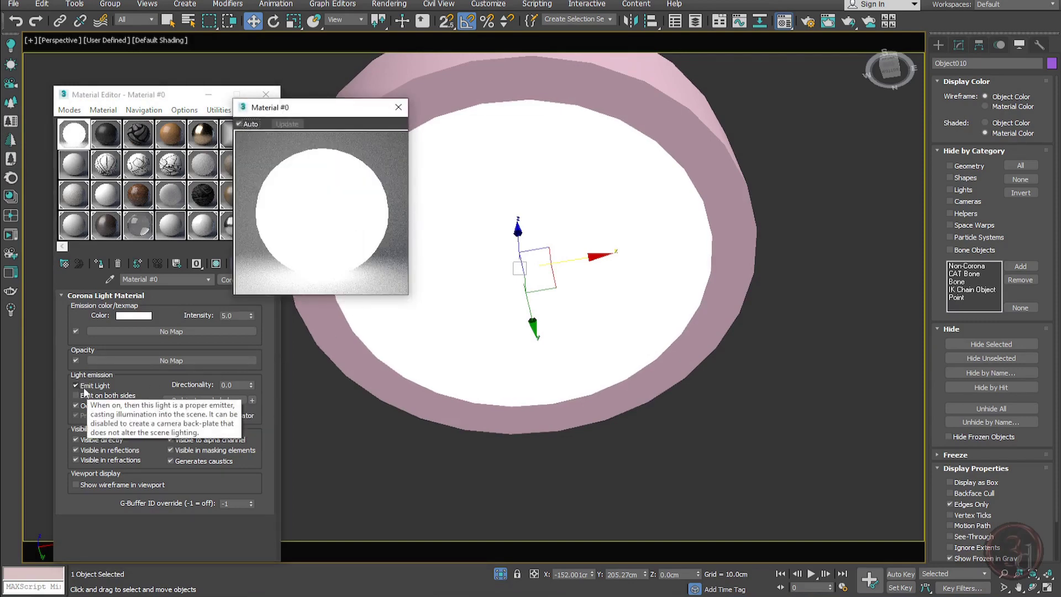
pyautogui.click(93, 386)
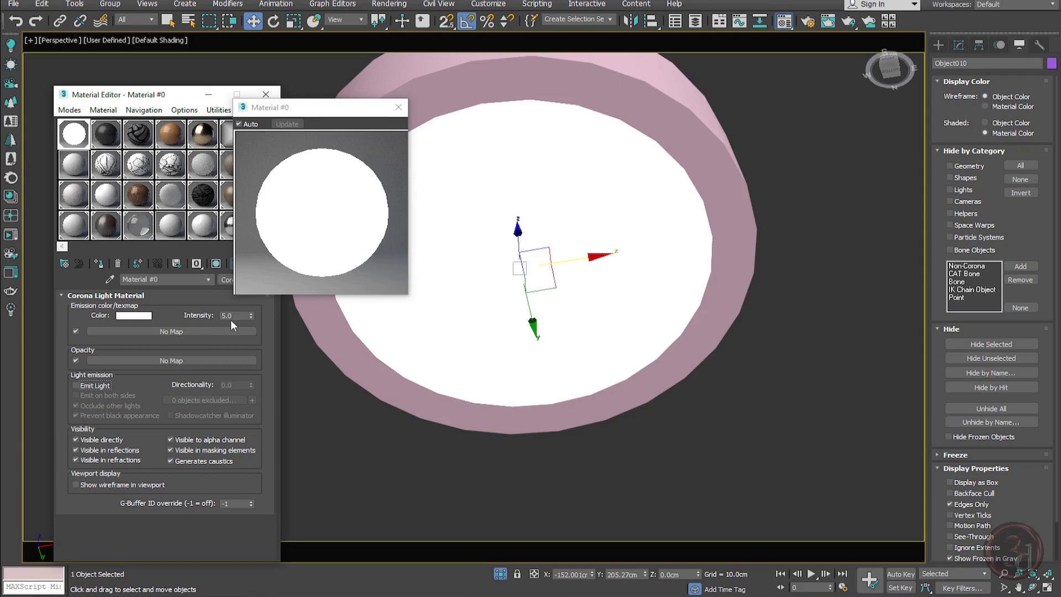
pyautogui.click(398, 107)
# Apply the 19 - Default material to the housing and group it with the disc as Group013
pyautogui.click(74, 227)
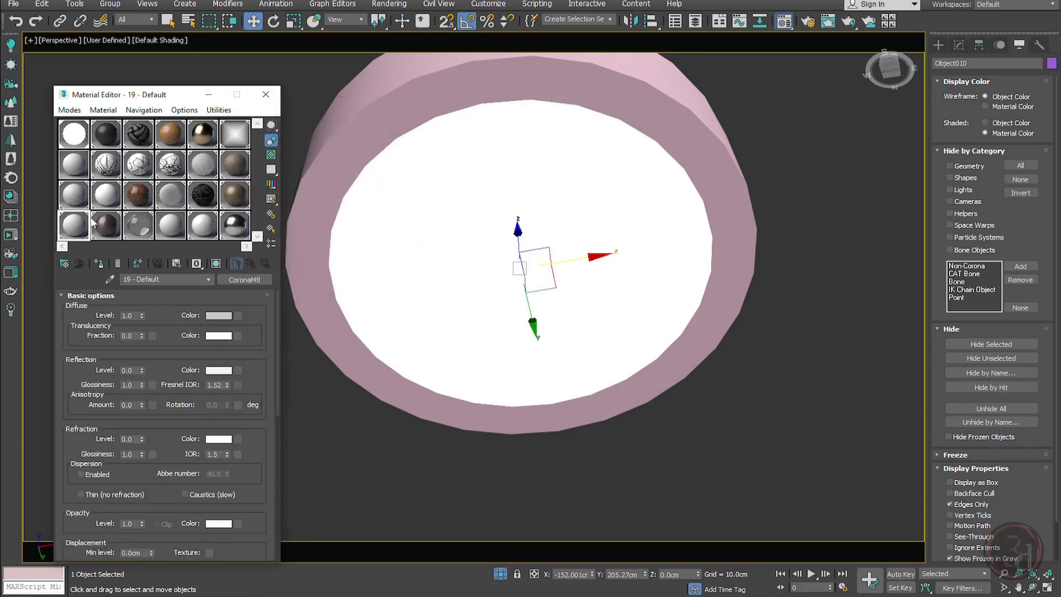
pyautogui.moveTo(105, 202); pyautogui.dragTo(442, 77)
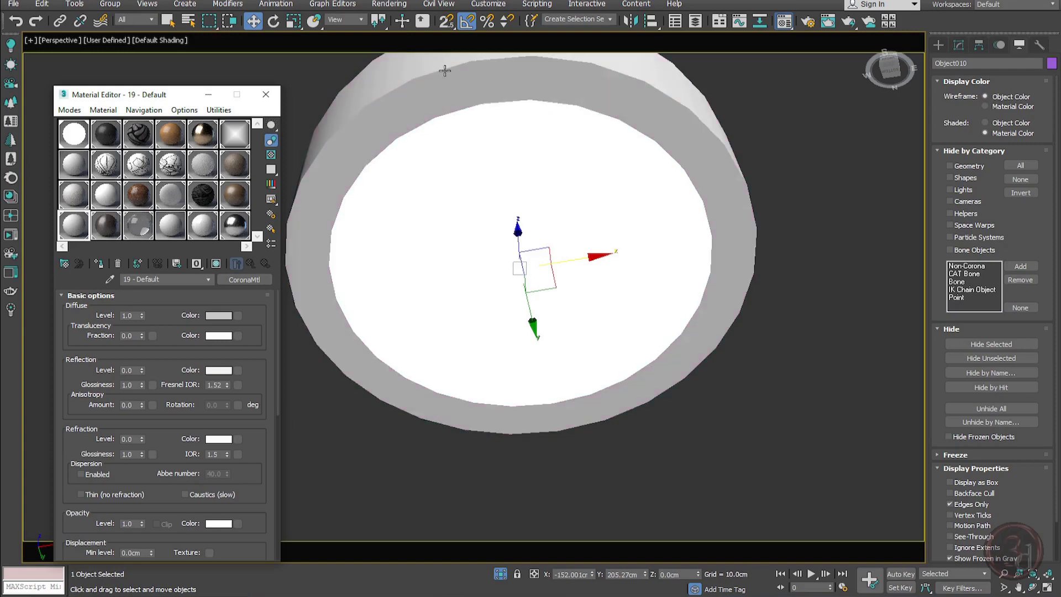
pyautogui.click(266, 100)
pyautogui.moveTo(291, 66); pyautogui.dragTo(429, 182)
pyautogui.click(110, 4)
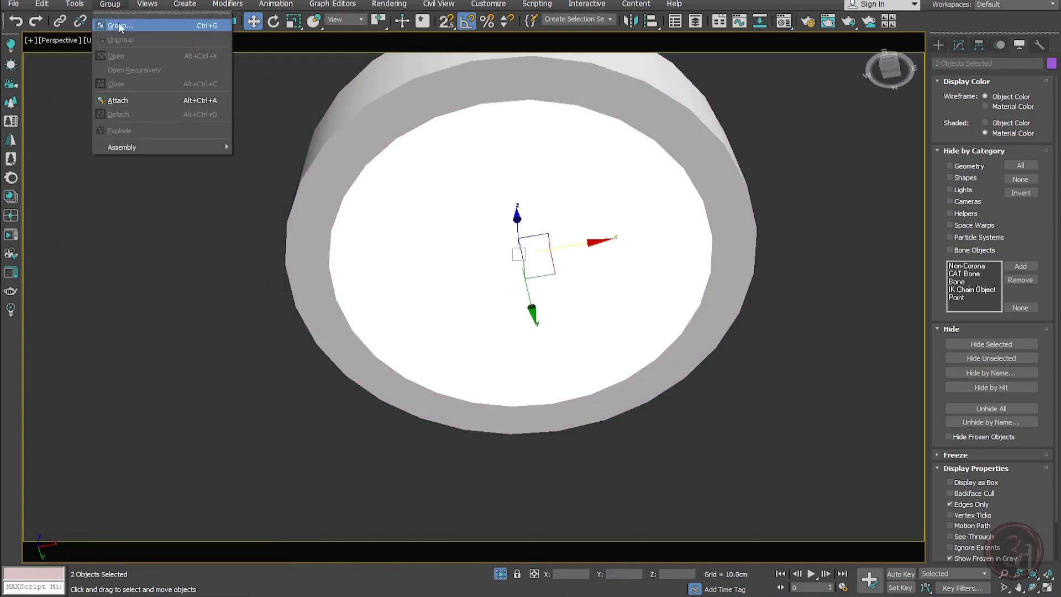
pyautogui.click(121, 25)
pyautogui.click(539, 317)
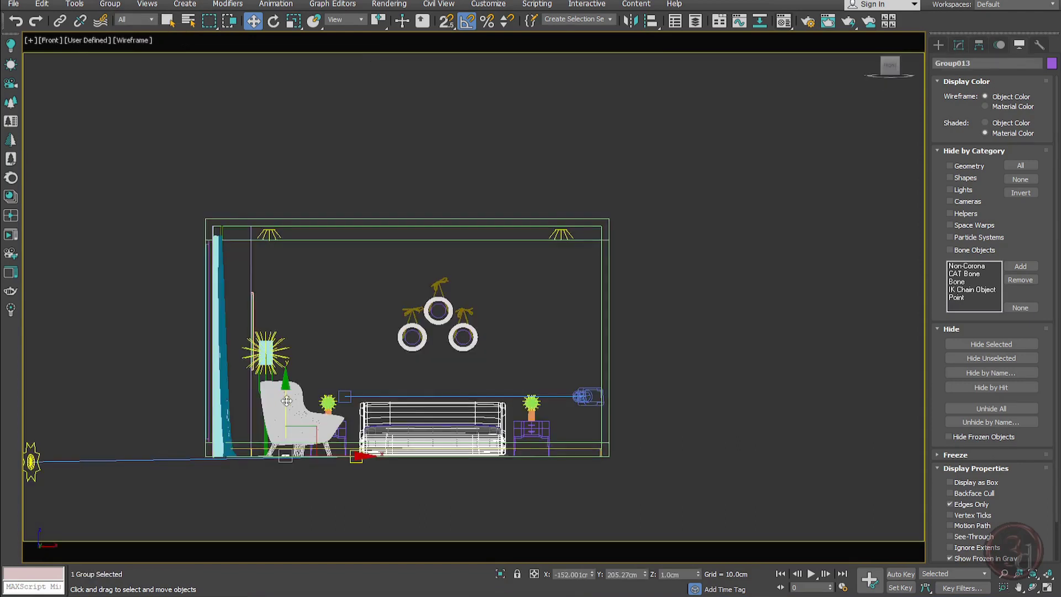
# Raise Group013 to the ceiling in Front view and return to the bedroom camera view
pyautogui.moveTo(279, 310); pyautogui.dragTo(279, 229)
pyautogui.scroll(3, 278, 227)
pyautogui.scroll(5, 298, 204)
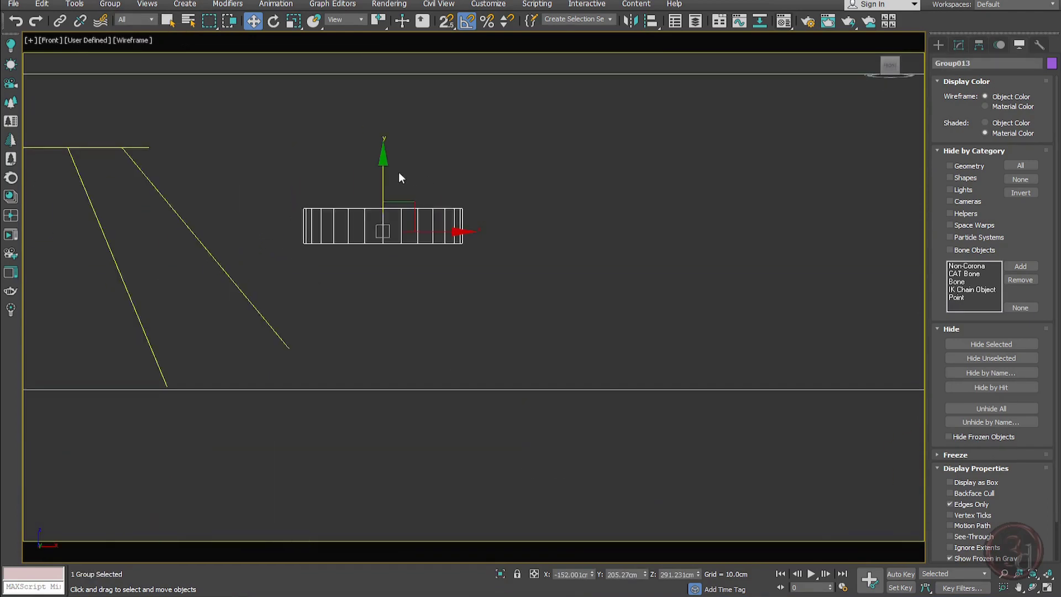
pyautogui.moveTo(396, 179); pyautogui.dragTo(400, 284, button='middle')
pyautogui.moveTo(402, 284); pyautogui.dragTo(399, 120)
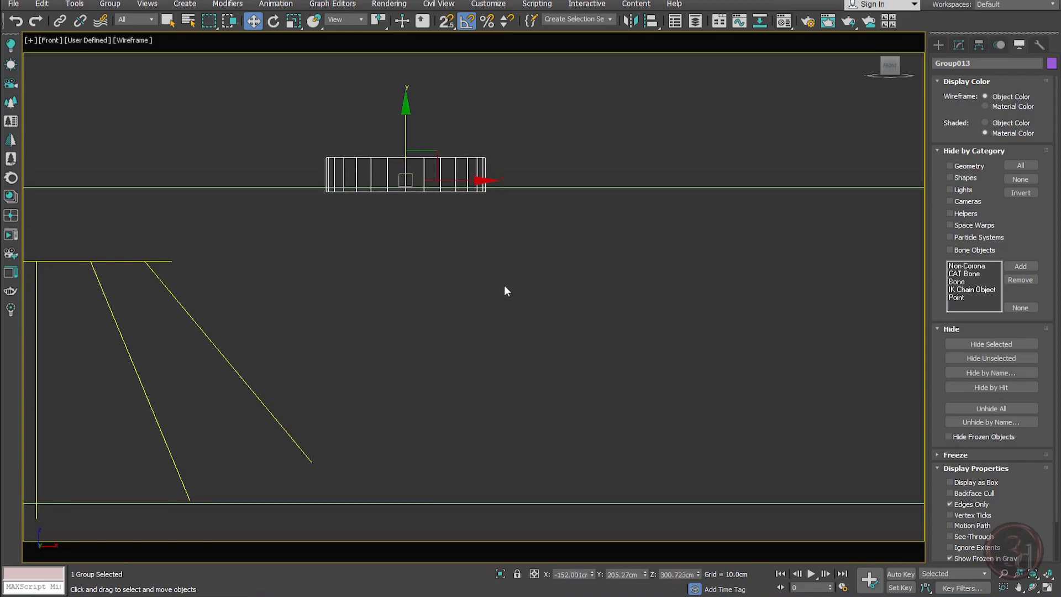
pyautogui.moveTo(504, 289); pyautogui.dragTo(489, 279, button='middle')
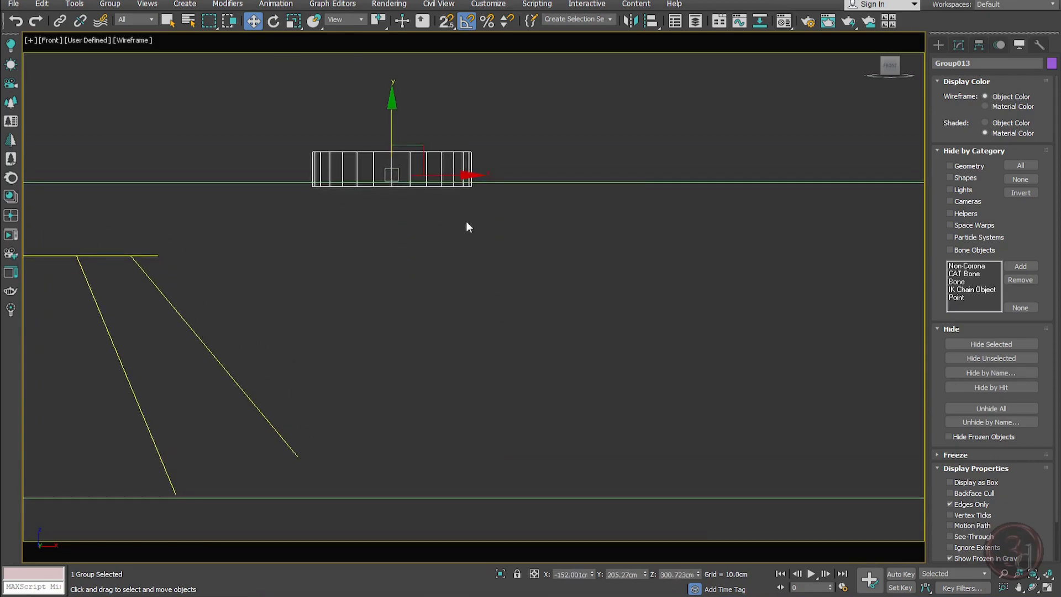
pyautogui.press('c')
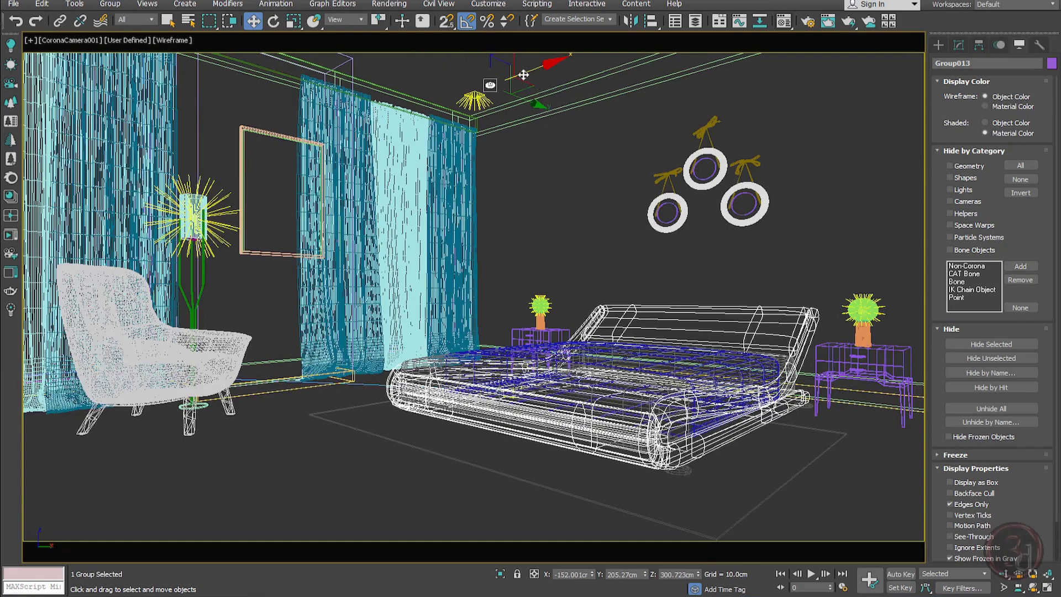
# Shade the camera view, start Corona interactive rendering, and open the fixture's light material settings
pyautogui.press('F3')
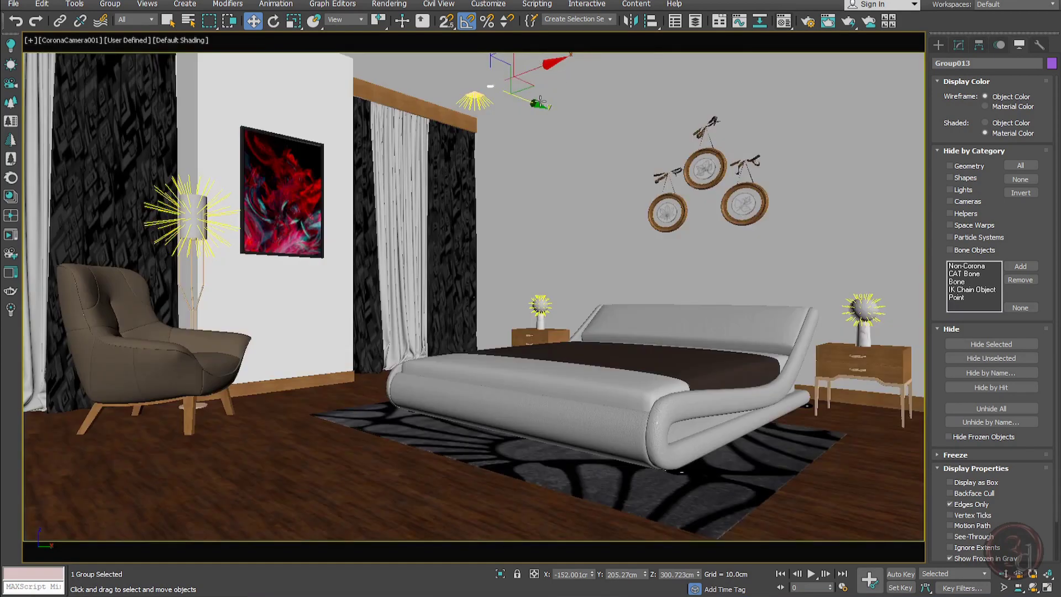
pyautogui.click(15, 241)
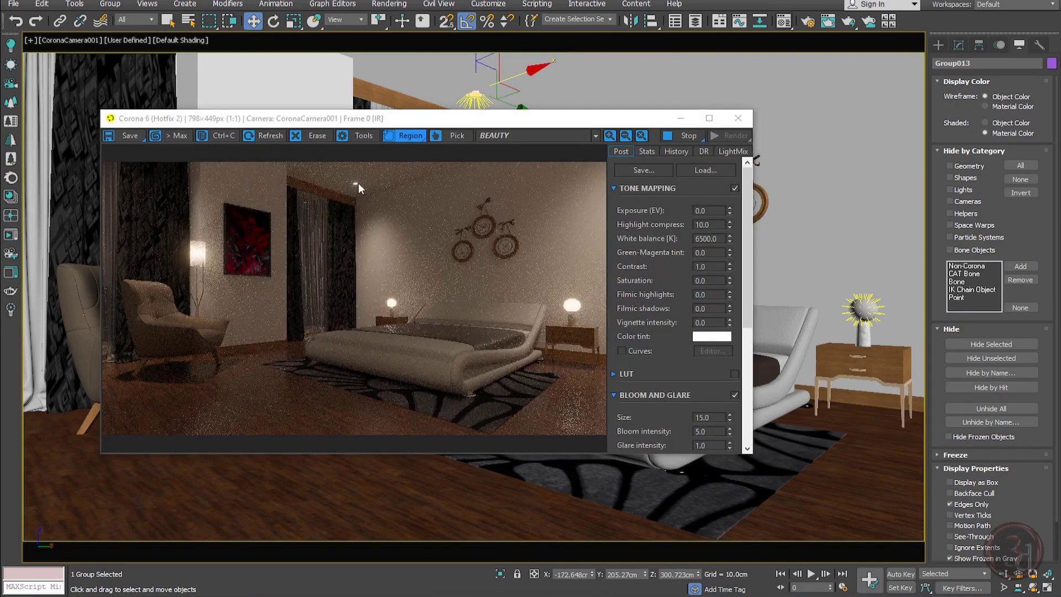
pyautogui.scroll(1, 359, 184)
pyautogui.scroll(-1, 400, 187)
pyautogui.click(785, 22)
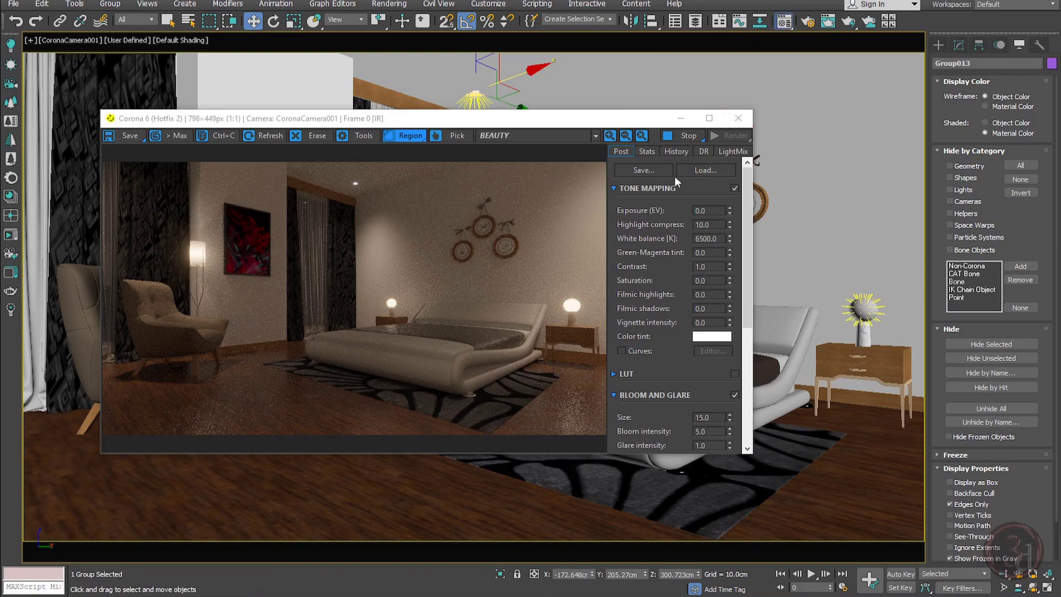
# Change the emission colour to warm cream (255, 219, 155) with Blue 155 and Hue 31
pyautogui.click(748, 306)
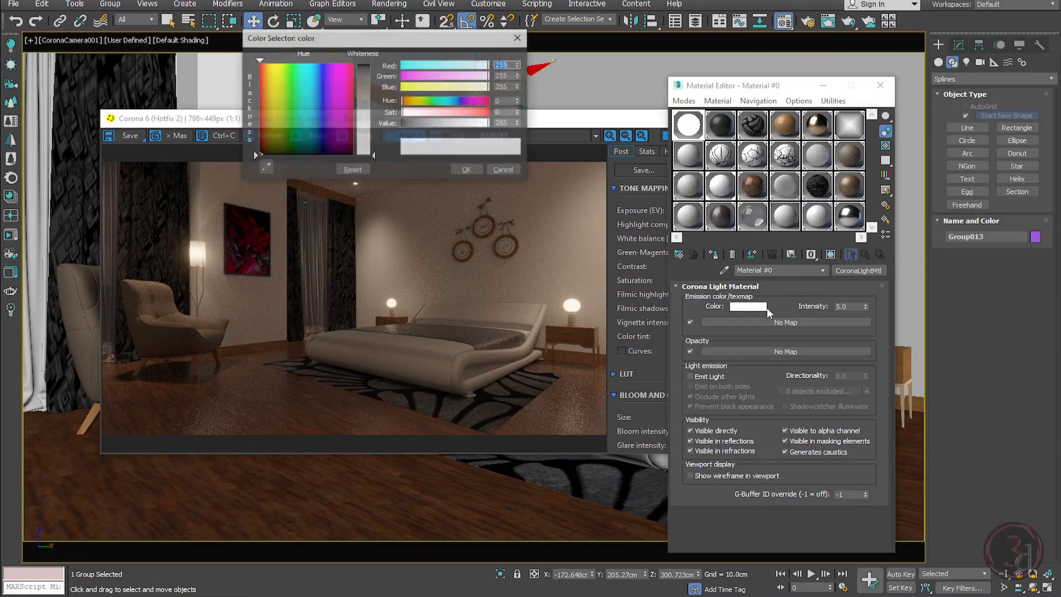
pyautogui.moveTo(489, 87); pyautogui.dragTo(455, 87)
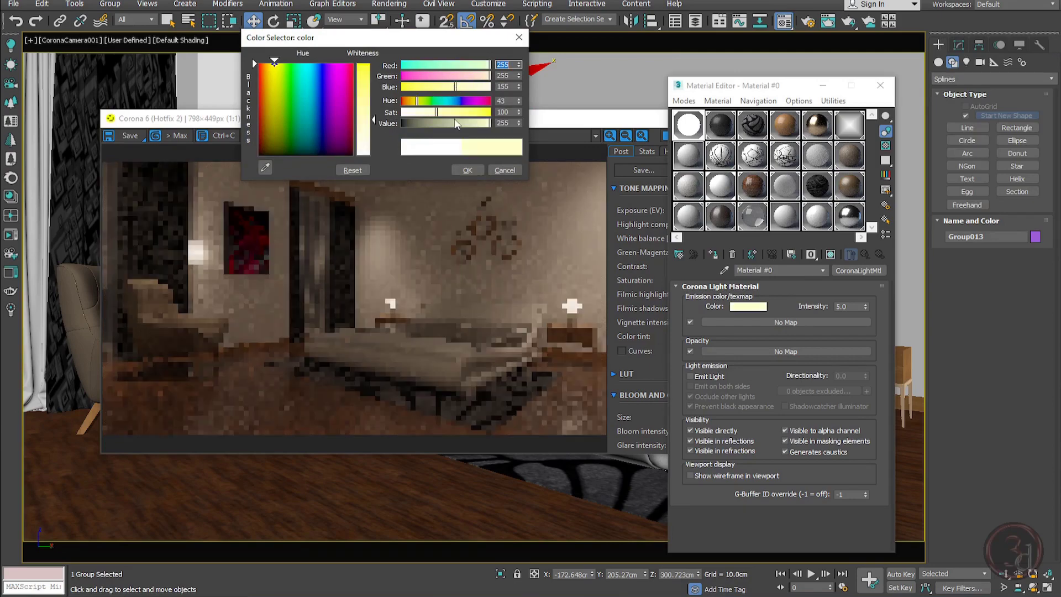
pyautogui.click(412, 101)
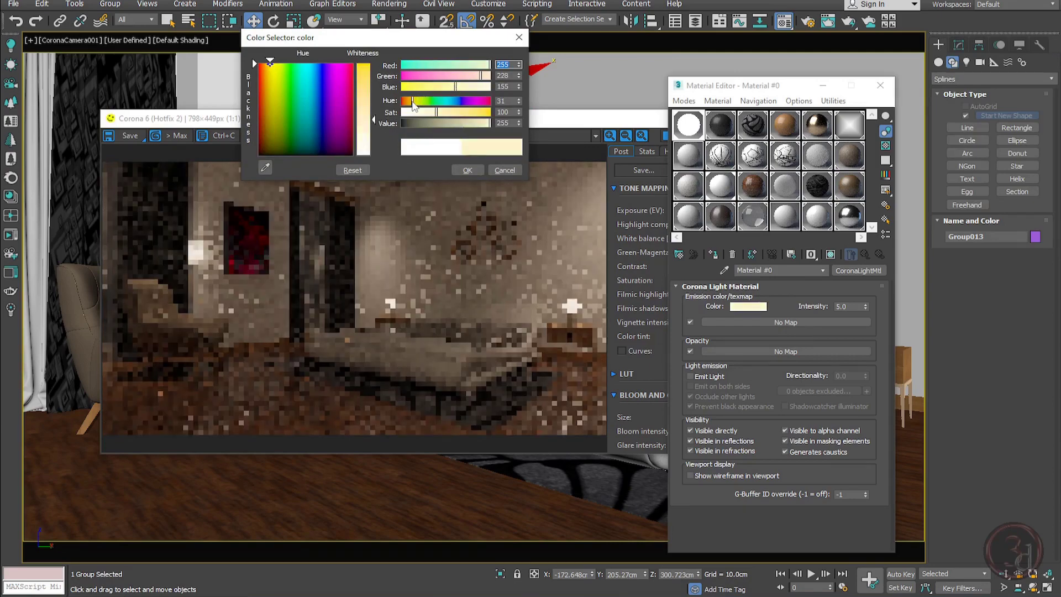
pyautogui.click(467, 171)
pyautogui.click(584, 123)
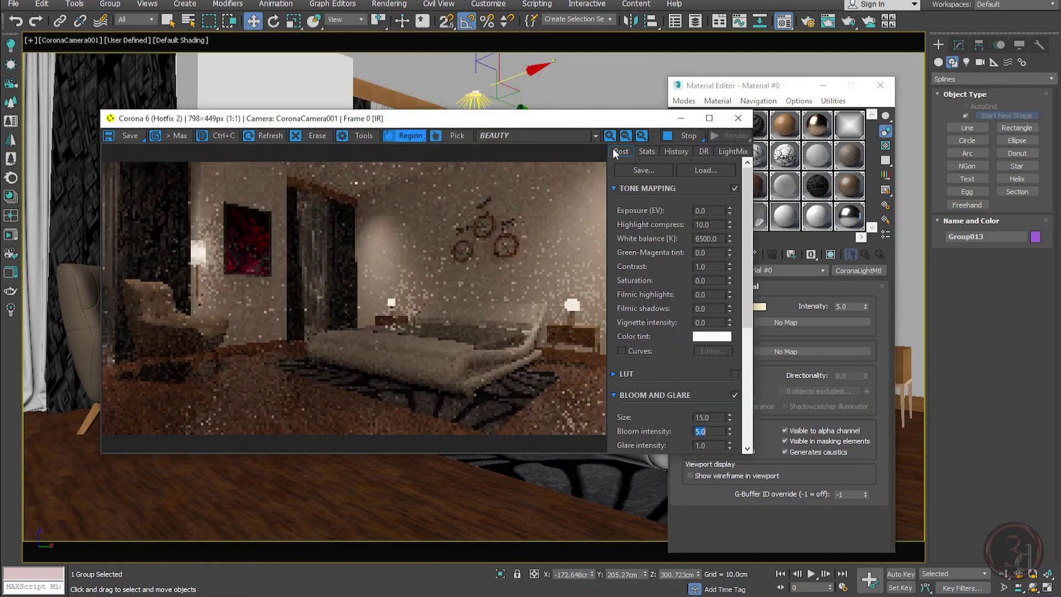